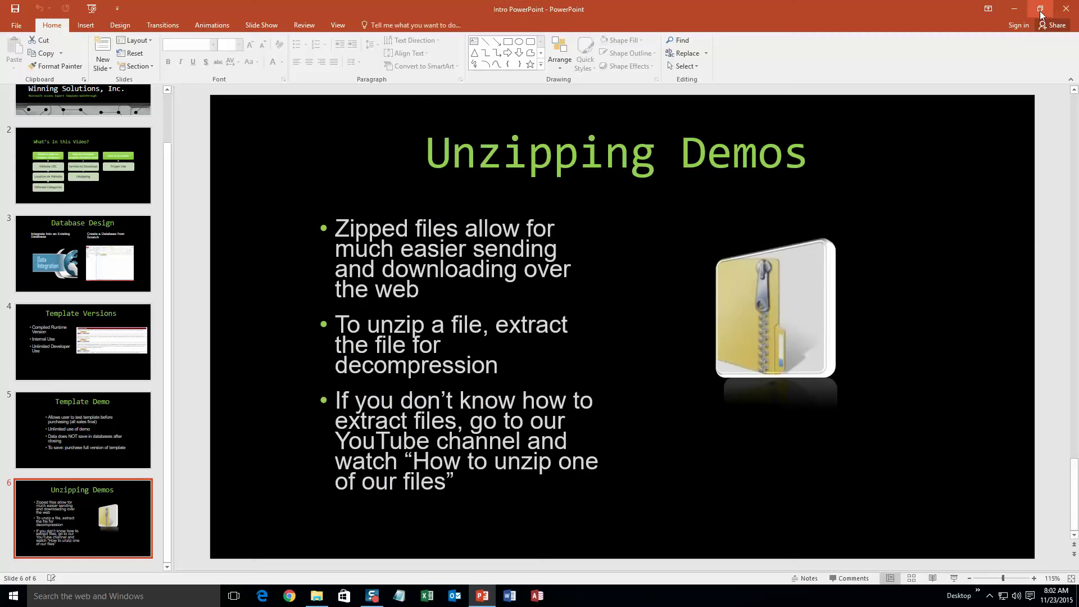
Step: Close the PowerPoint presentation and the Downloads folder window, then launch Chrome
{"action": "left_click", "coordinate": [1070, 8]}
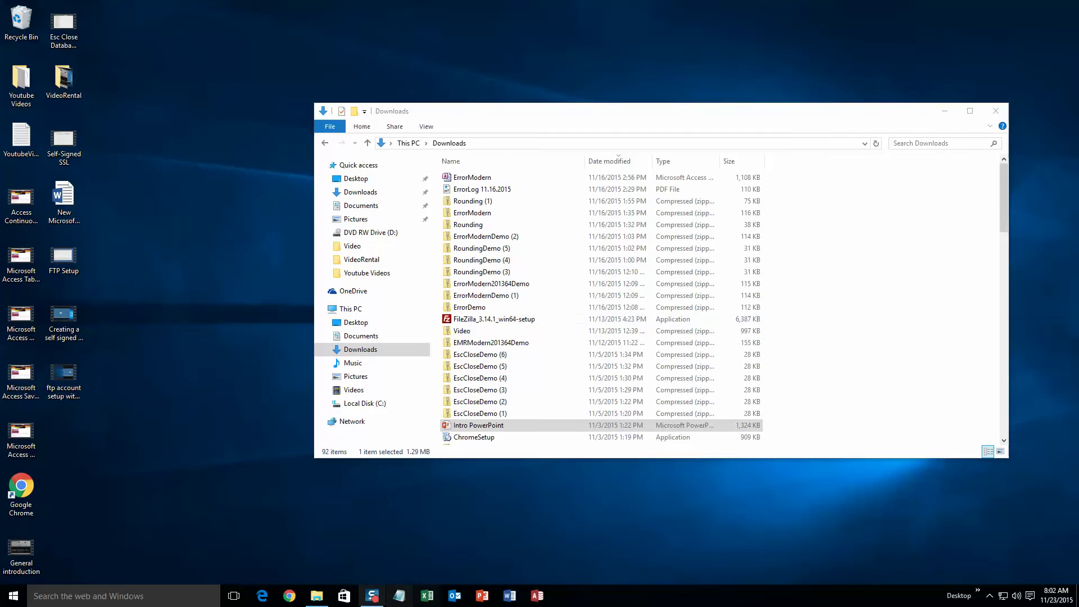
{"action": "left_click", "coordinate": [998, 109]}
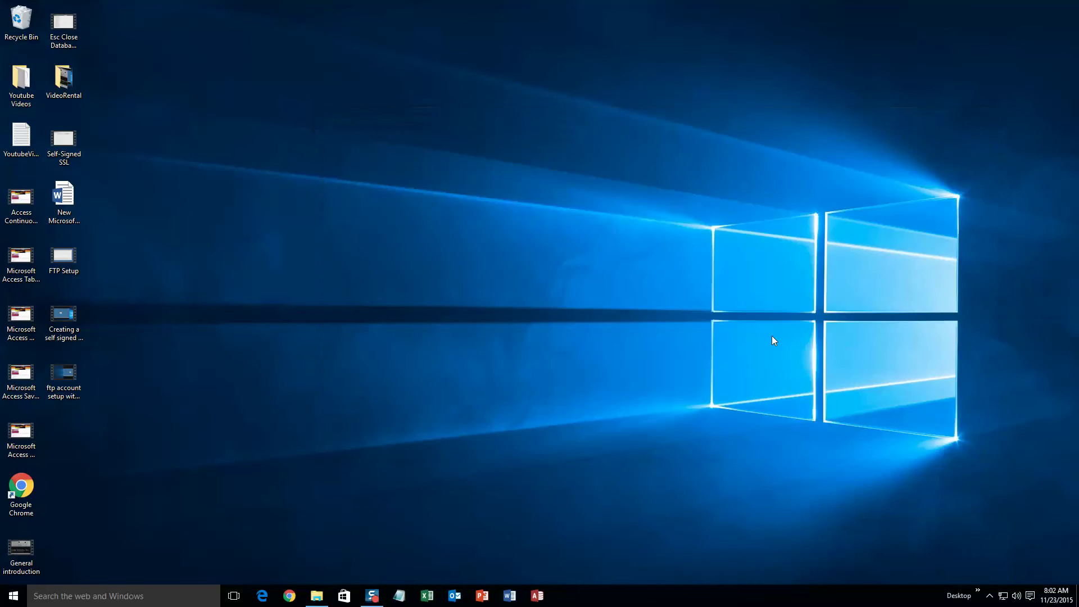
{"action": "left_click", "coordinate": [287, 593]}
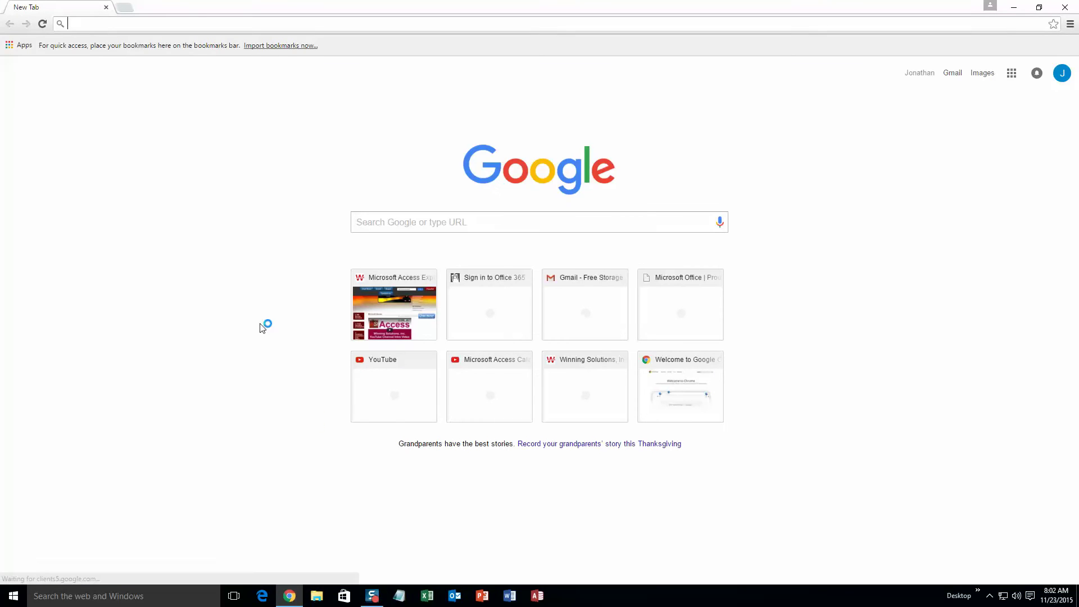
Step: Load microsoftaccessexpert.com and expand its Database Templates (For Sale) menu
{"action": "type", "text": "microsoftaccessexpert.com"}
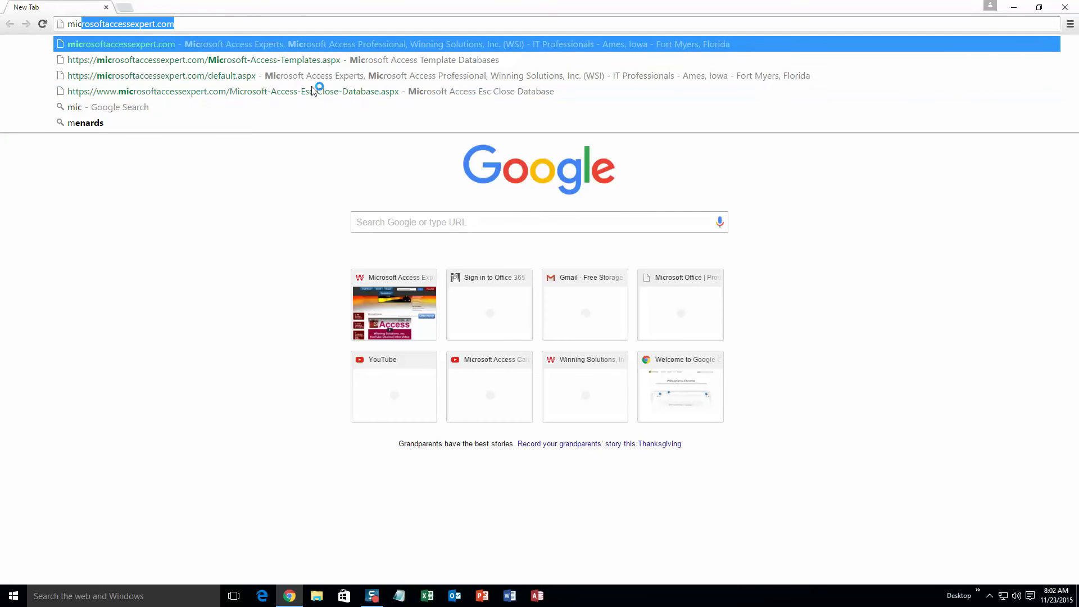
{"action": "key", "text": "End"}
{"action": "key", "text": "Return"}
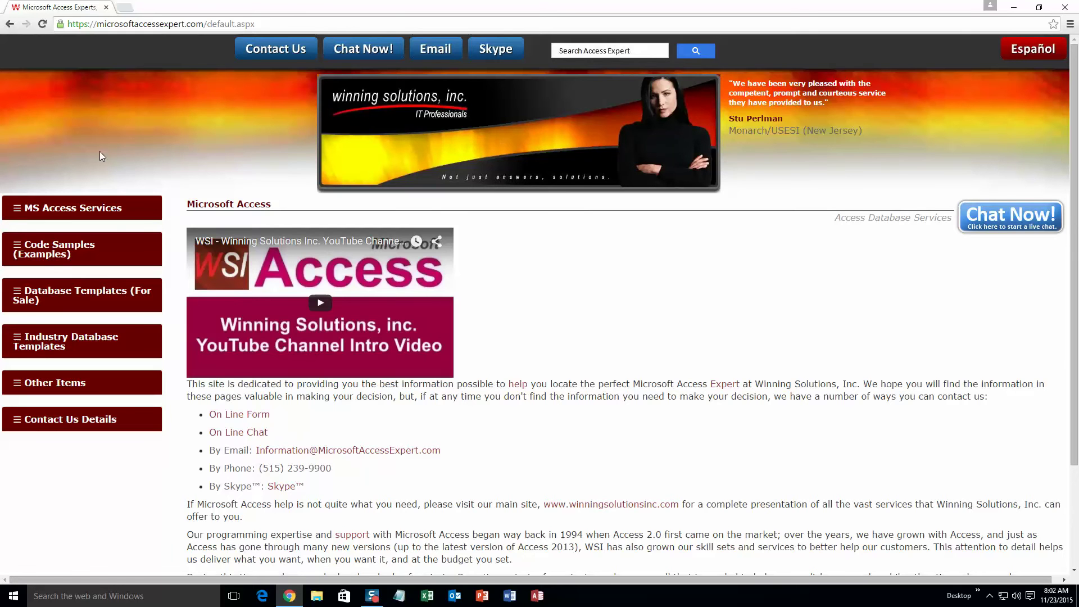
{"action": "left_click", "coordinate": [60, 295]}
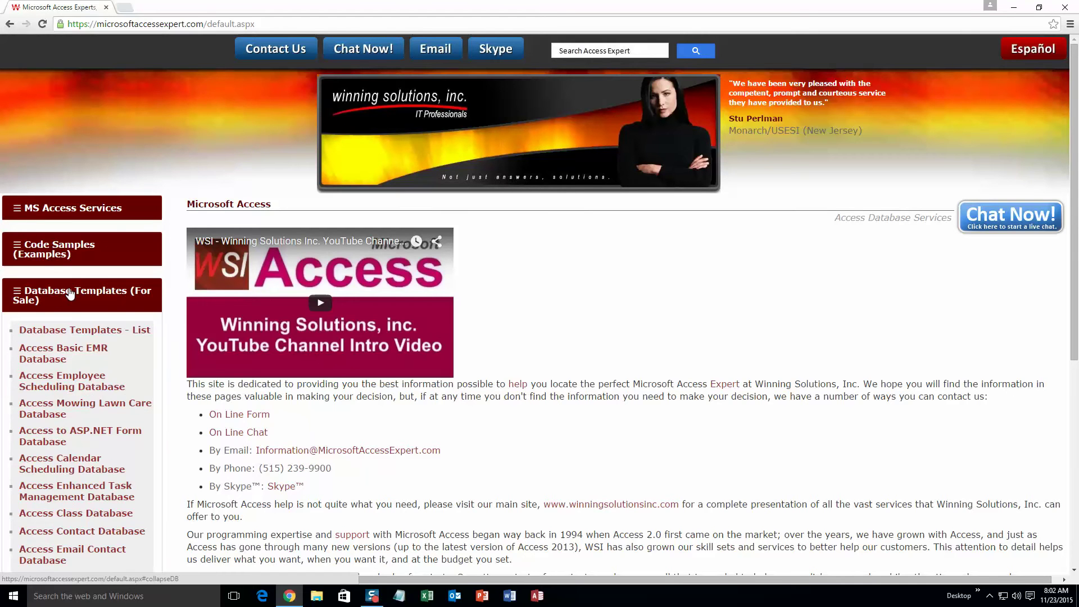
Step: From the Database Templates list, open the Access Time Hour Tracking Database page under Small Business
{"action": "left_click", "coordinate": [73, 331]}
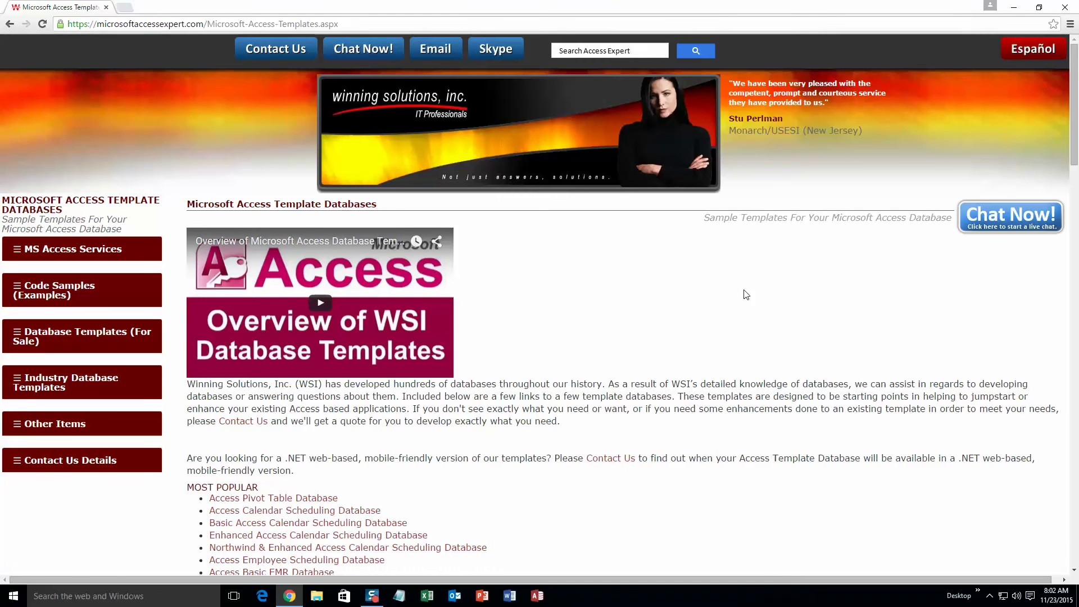
{"action": "scroll", "coordinate": [622, 349], "scroll_direction": "down", "scroll_amount": 3}
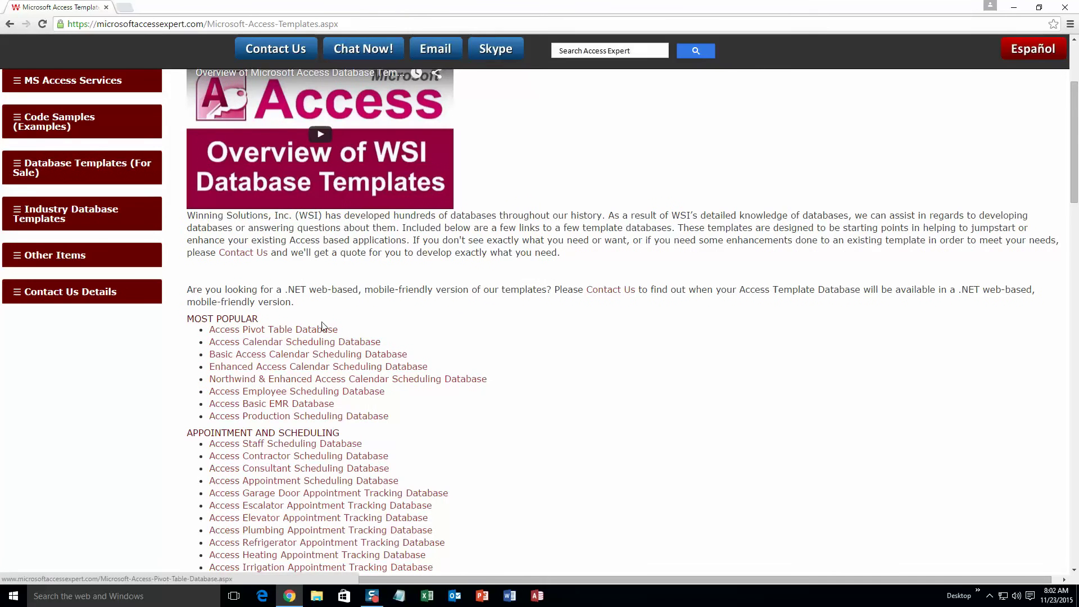
{"action": "scroll", "coordinate": [337, 324], "scroll_direction": "down", "scroll_amount": 4}
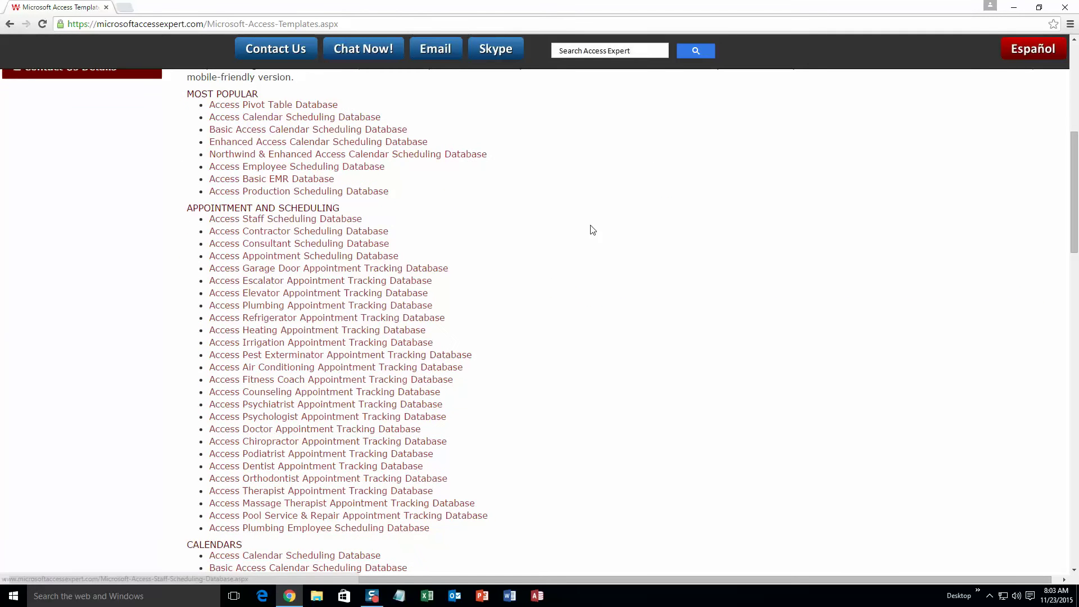
{"action": "scroll", "coordinate": [527, 281], "scroll_direction": "down", "scroll_amount": 1}
{"action": "scroll", "coordinate": [527, 284], "scroll_direction": "down", "scroll_amount": 4}
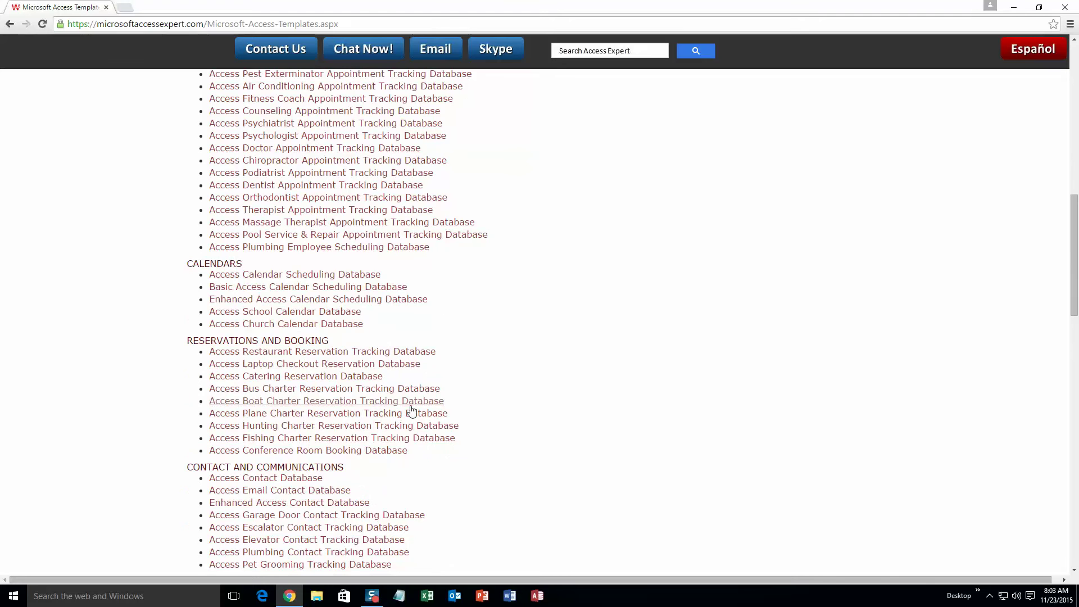
{"action": "scroll", "coordinate": [449, 386], "scroll_direction": "down", "scroll_amount": 3}
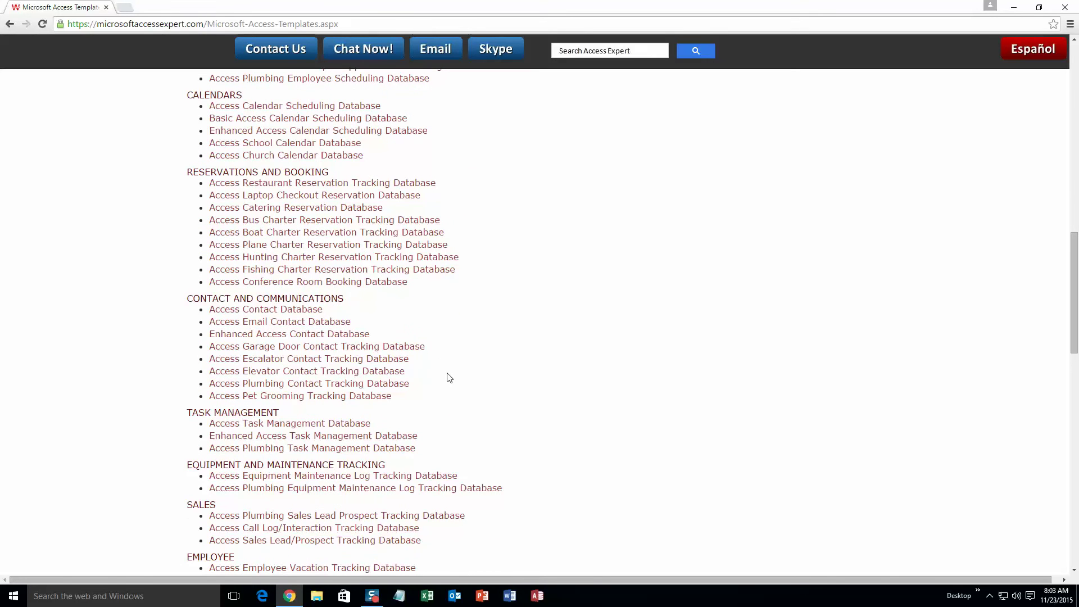
{"action": "scroll", "coordinate": [449, 378], "scroll_direction": "down", "scroll_amount": 2}
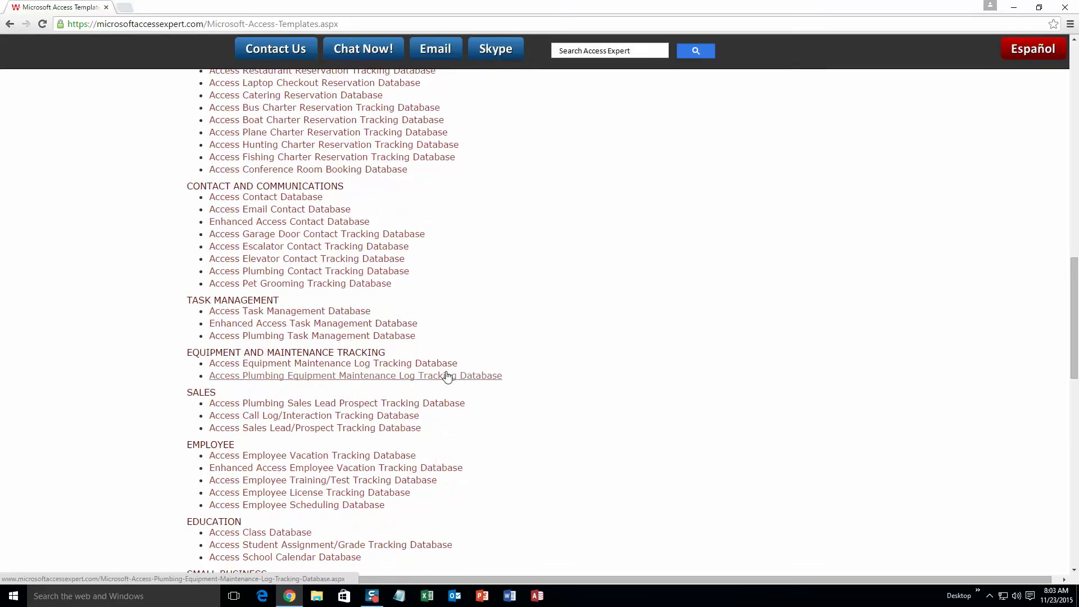
{"action": "scroll", "coordinate": [448, 377], "scroll_direction": "down", "scroll_amount": 1}
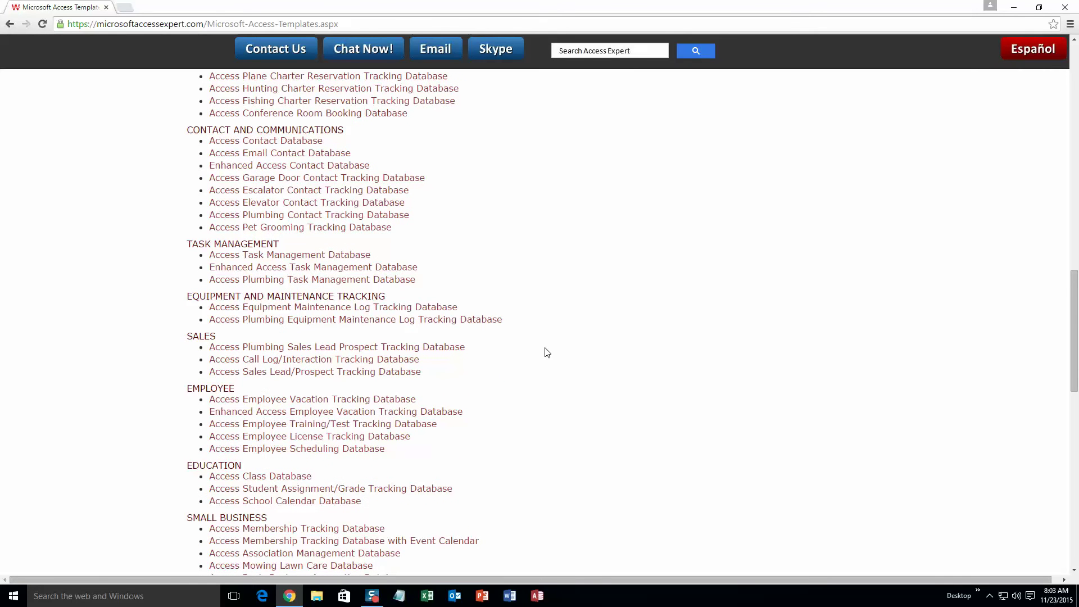
{"action": "scroll", "coordinate": [580, 410], "scroll_direction": "down", "scroll_amount": 3}
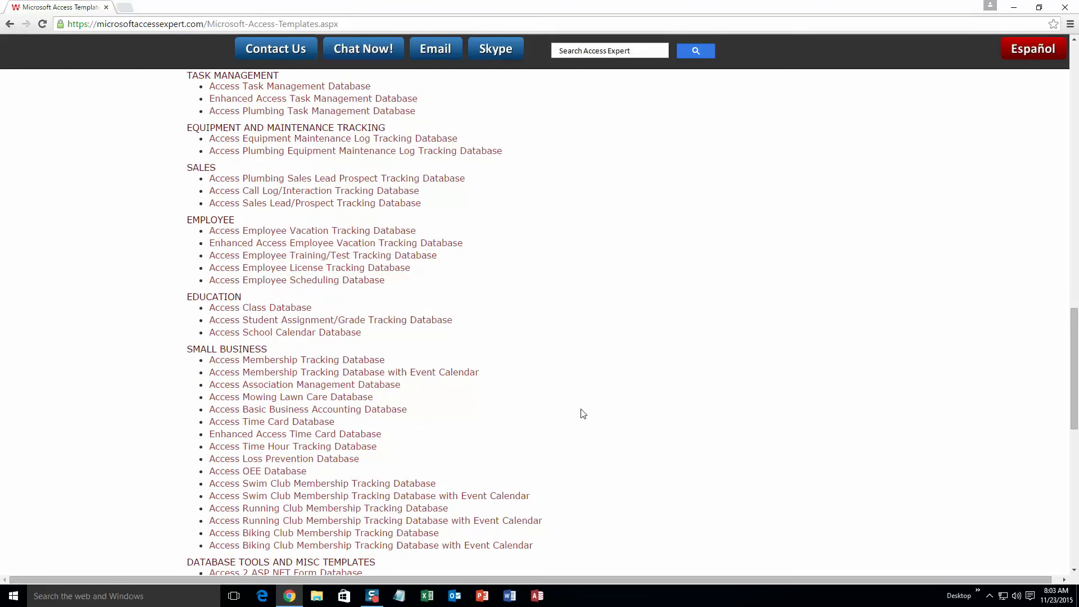
{"action": "scroll", "coordinate": [587, 404], "scroll_direction": "down", "scroll_amount": 4}
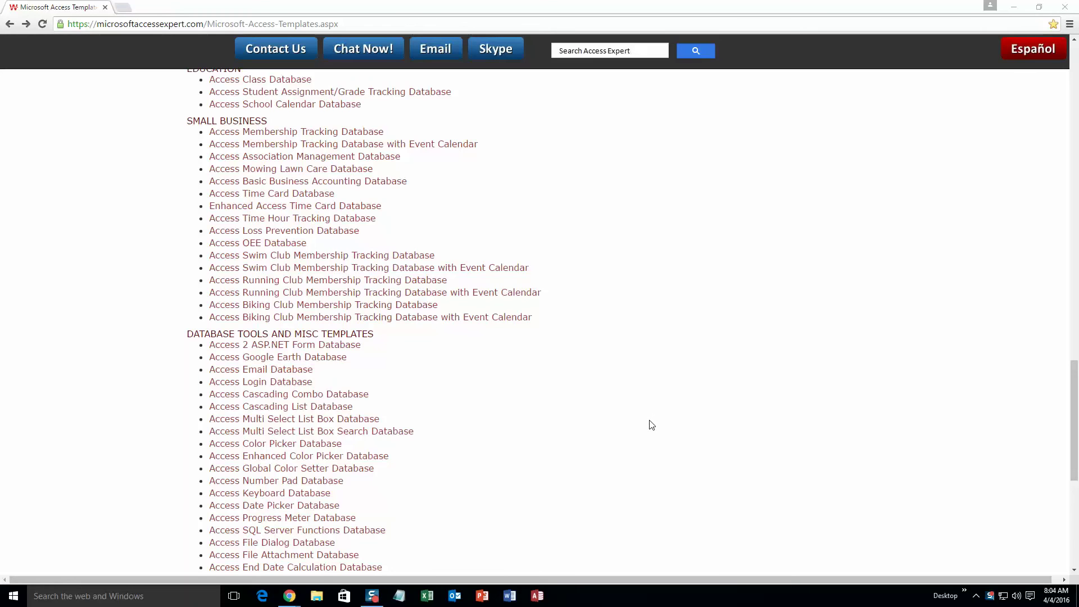
{"action": "scroll", "coordinate": [530, 410], "scroll_direction": "up", "scroll_amount": 1}
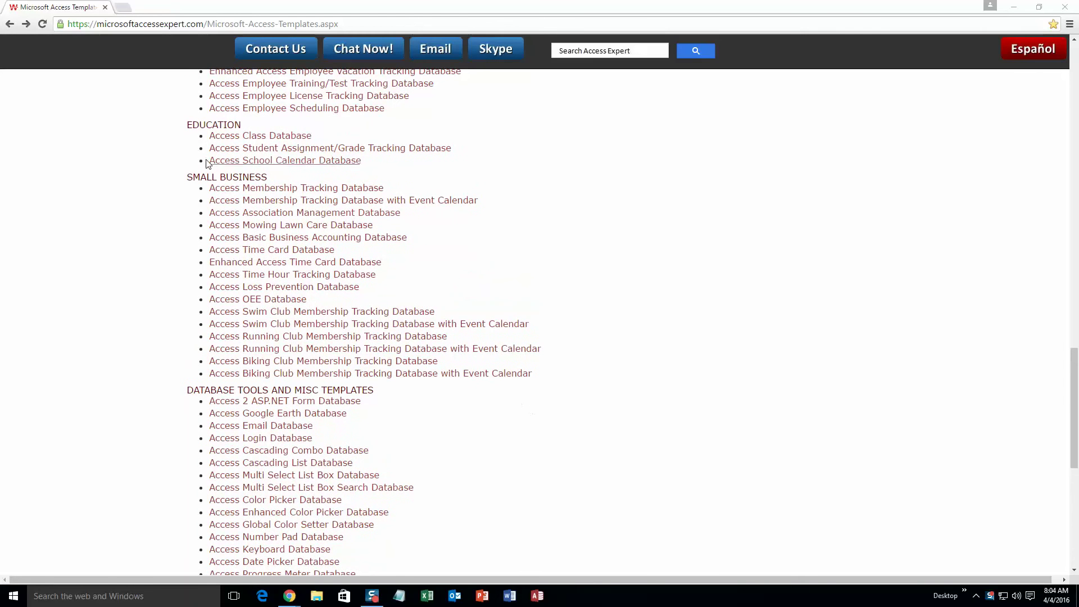
{"action": "left_click", "coordinate": [260, 278]}
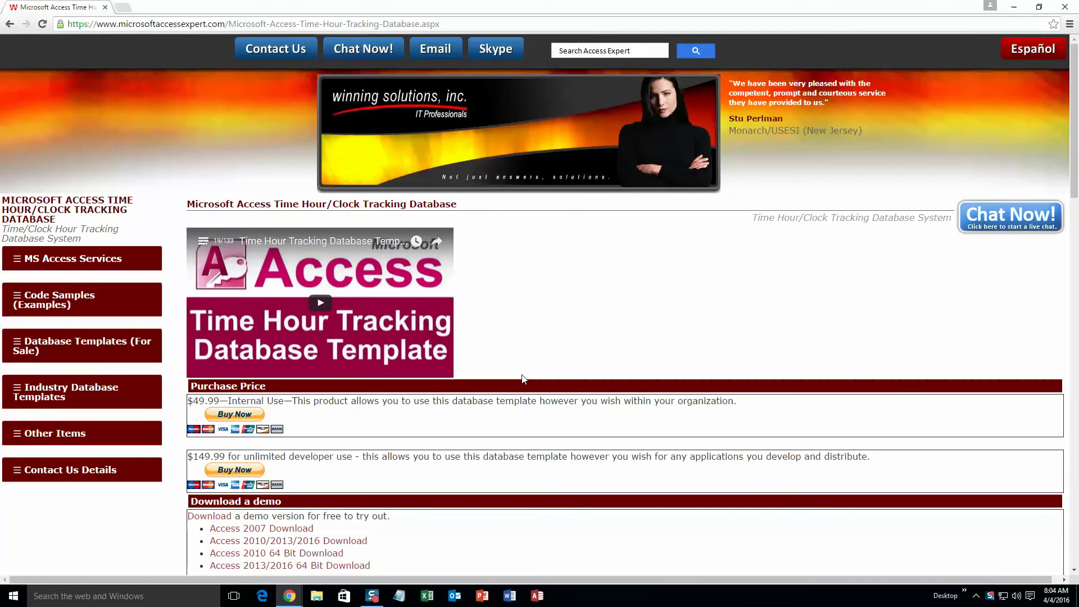
Step: Scroll the Time Hour Tracking product page down to its Download a demo links
{"action": "scroll", "coordinate": [522, 378], "scroll_direction": "down", "scroll_amount": 1}
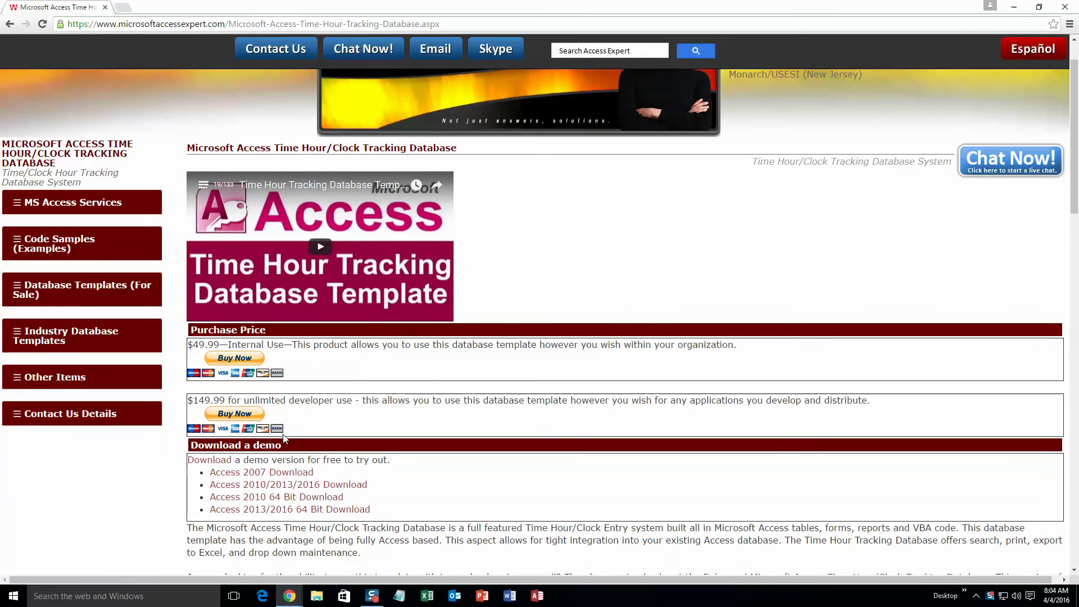
Step: Download the Access 2010/2013/2016 demo, extract it to Downloads, and open TimeHourTrackingModernDemo
{"action": "left_click", "coordinate": [337, 487]}
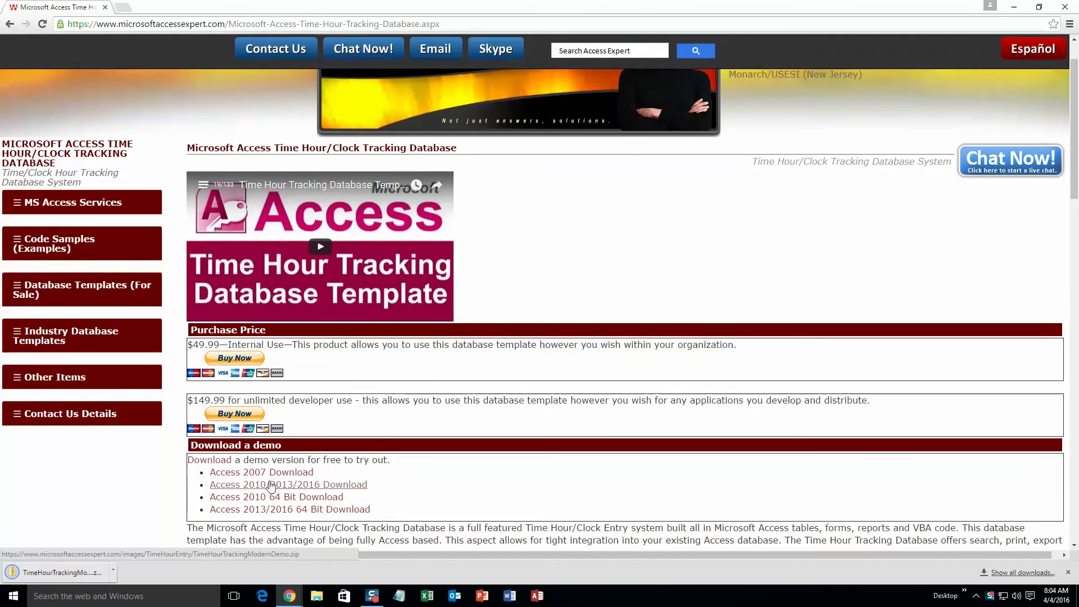
{"action": "left_click", "coordinate": [84, 570]}
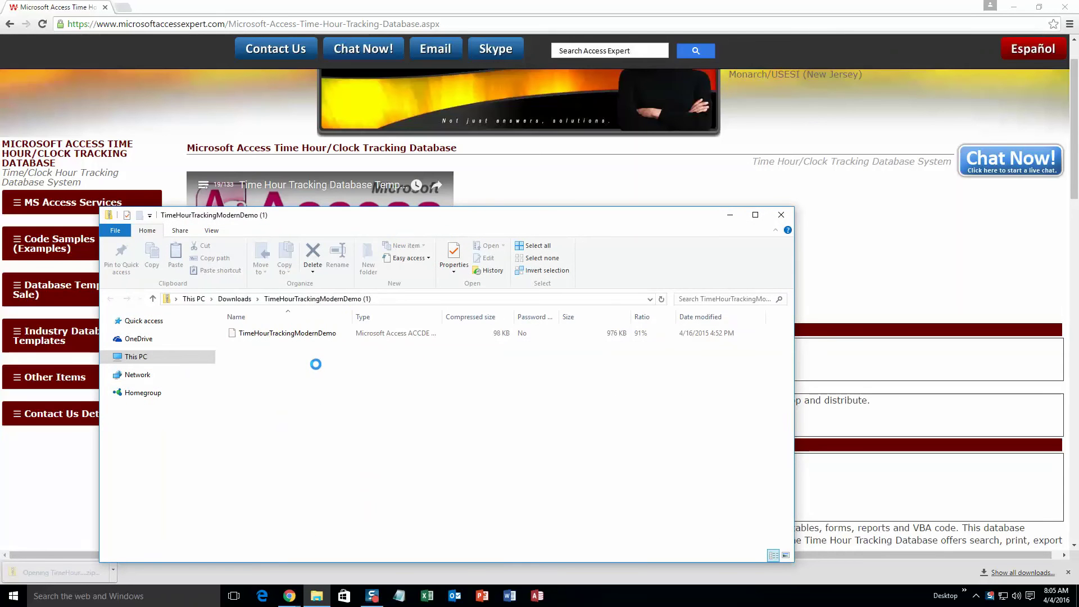
{"action": "left_click", "coordinate": [316, 338]}
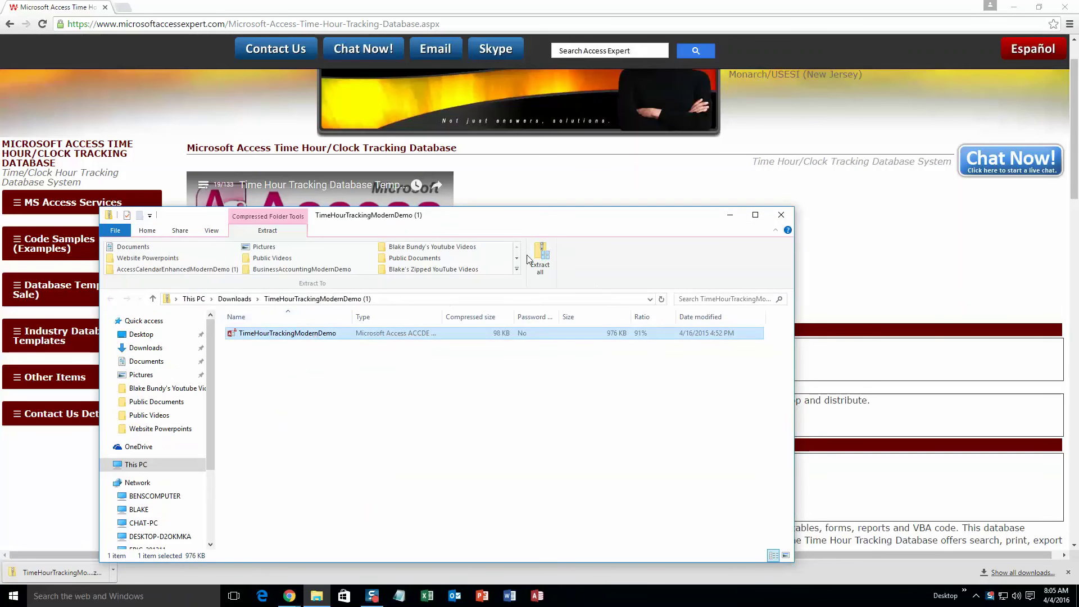
{"action": "left_click", "coordinate": [540, 255]}
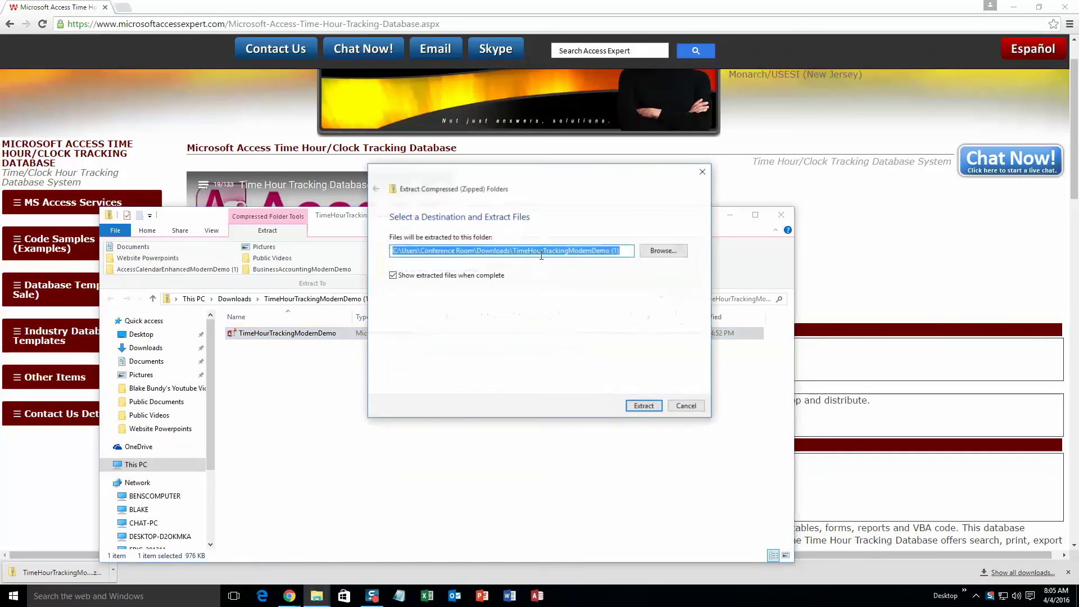
{"action": "left_click", "coordinate": [636, 407]}
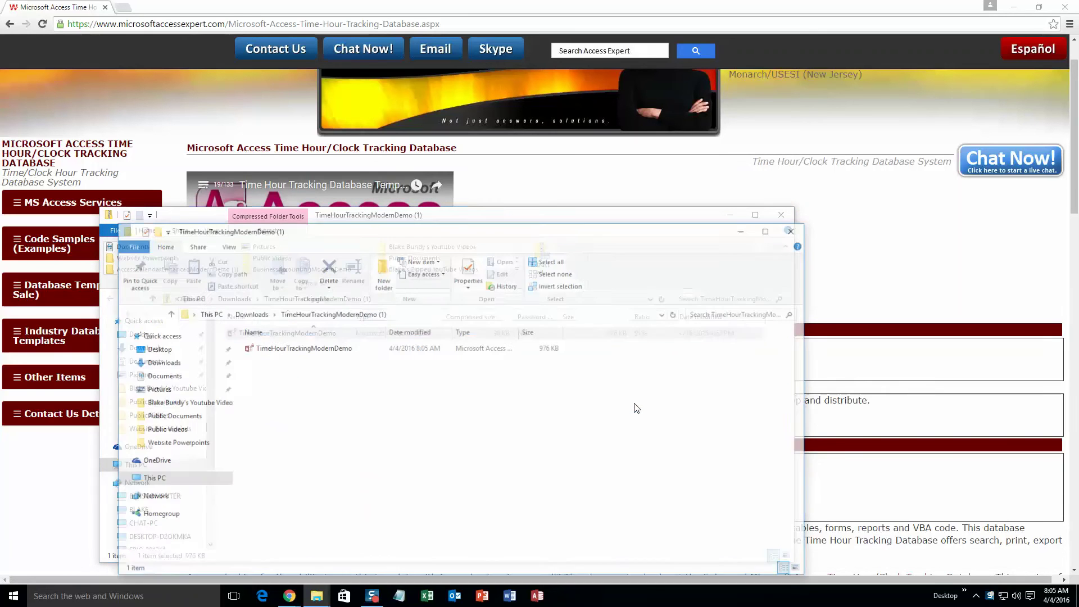
{"action": "double_click", "coordinate": [319, 348]}
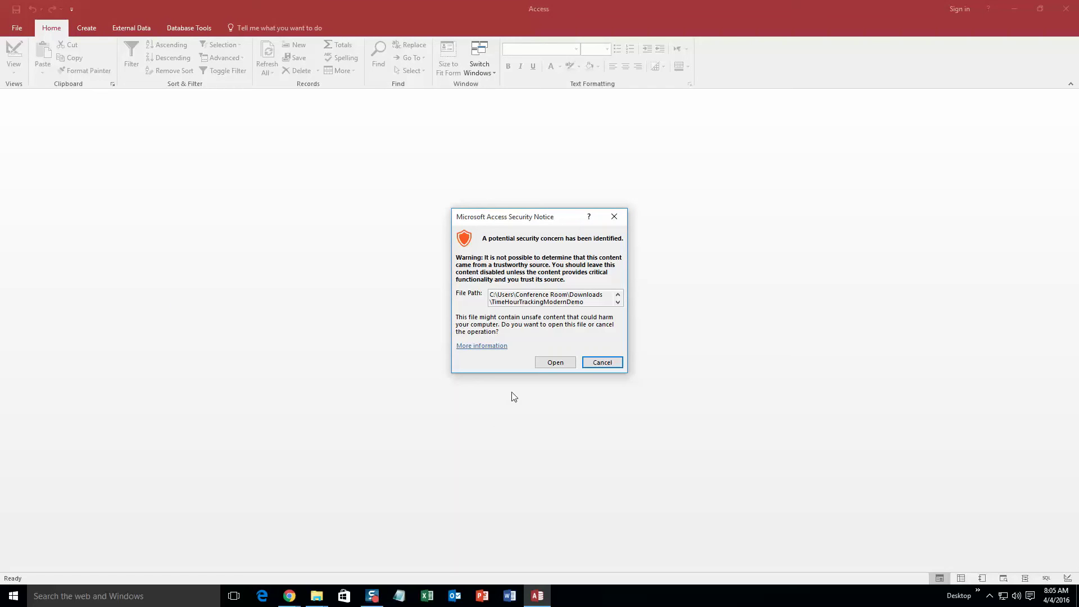
Step: Allow the database past the security notice and open the Input Time/Hours form
{"action": "left_click", "coordinate": [554, 362]}
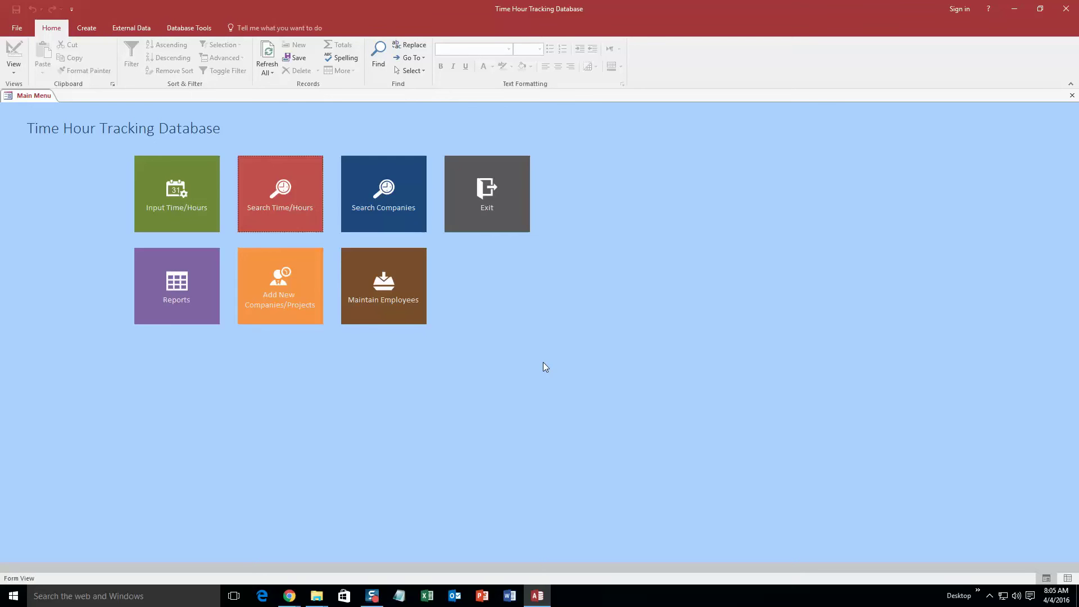
{"action": "key", "text": "shift+Tab"}
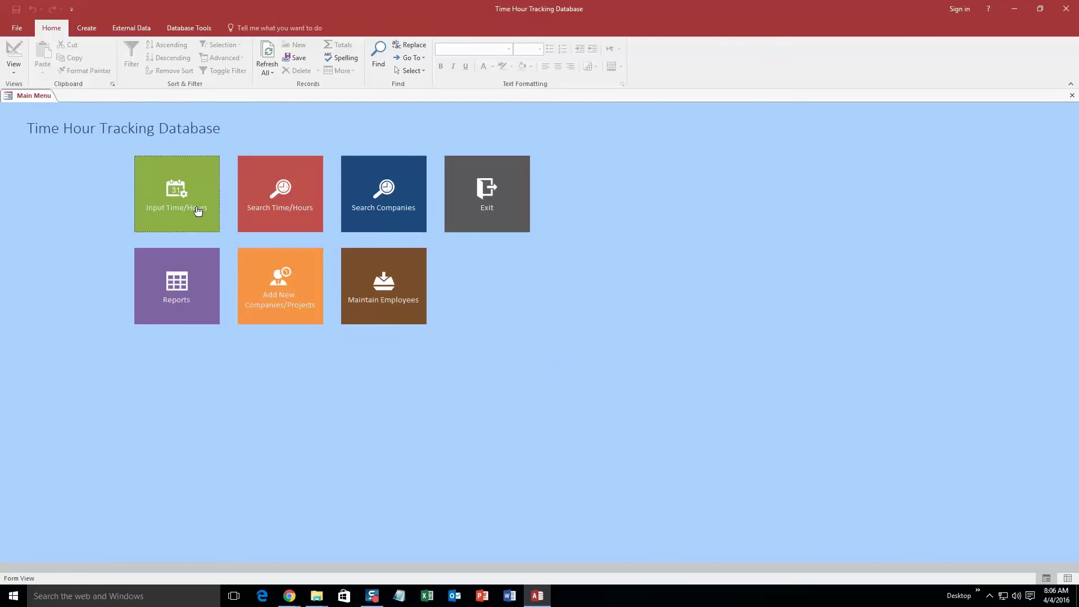
{"action": "left_click", "coordinate": [197, 211]}
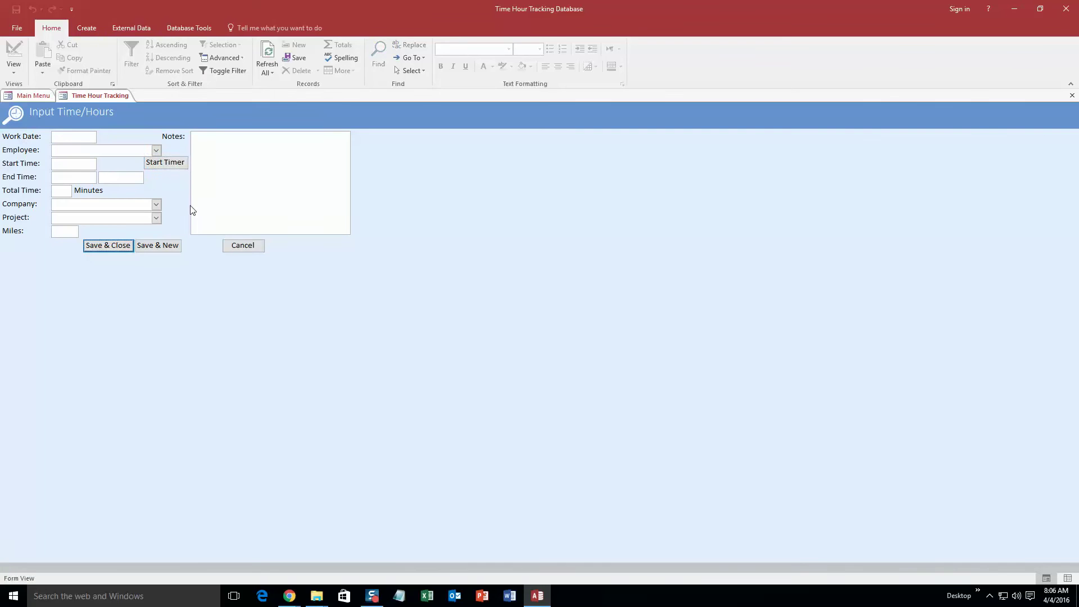
Step: Assign the entry to the second employee, set work date 4/4/2016, and start the timer
{"action": "left_click", "coordinate": [154, 150]}
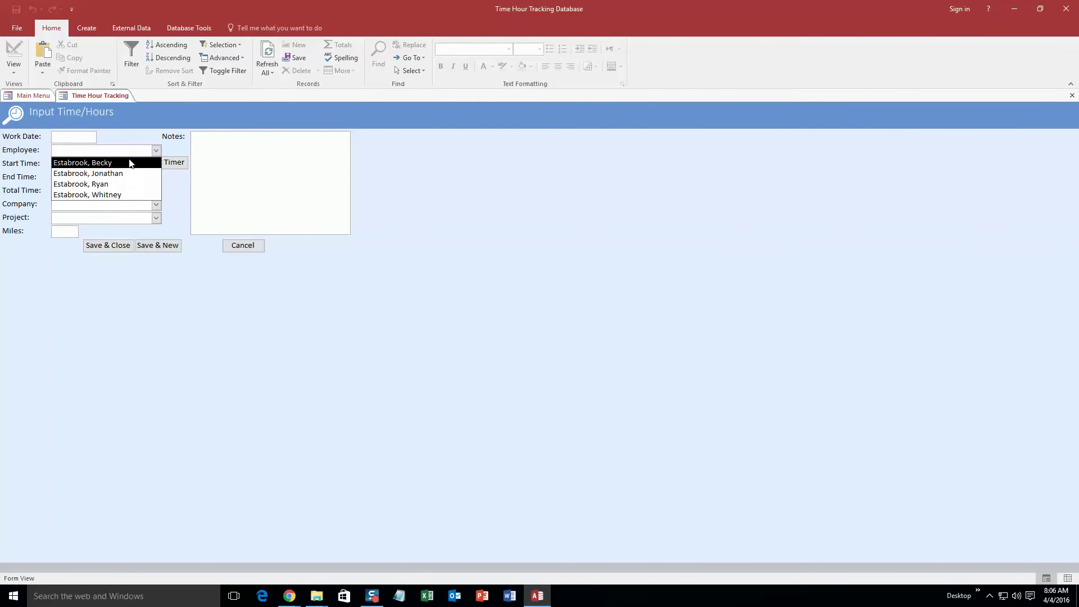
{"action": "left_click", "coordinate": [120, 177]}
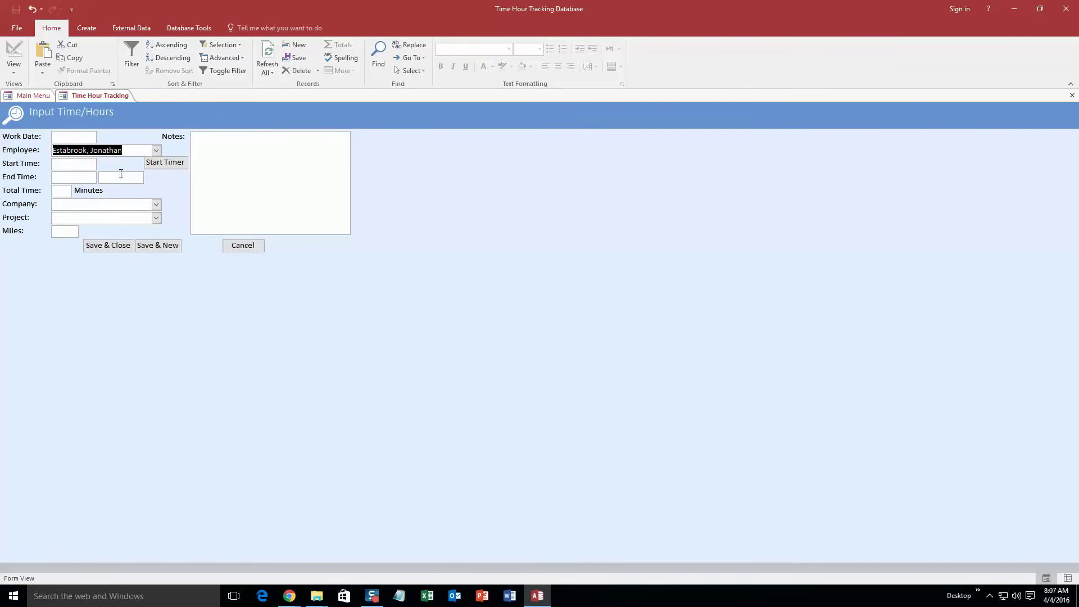
{"action": "left_click", "coordinate": [59, 137]}
{"action": "left_click", "coordinate": [103, 136]}
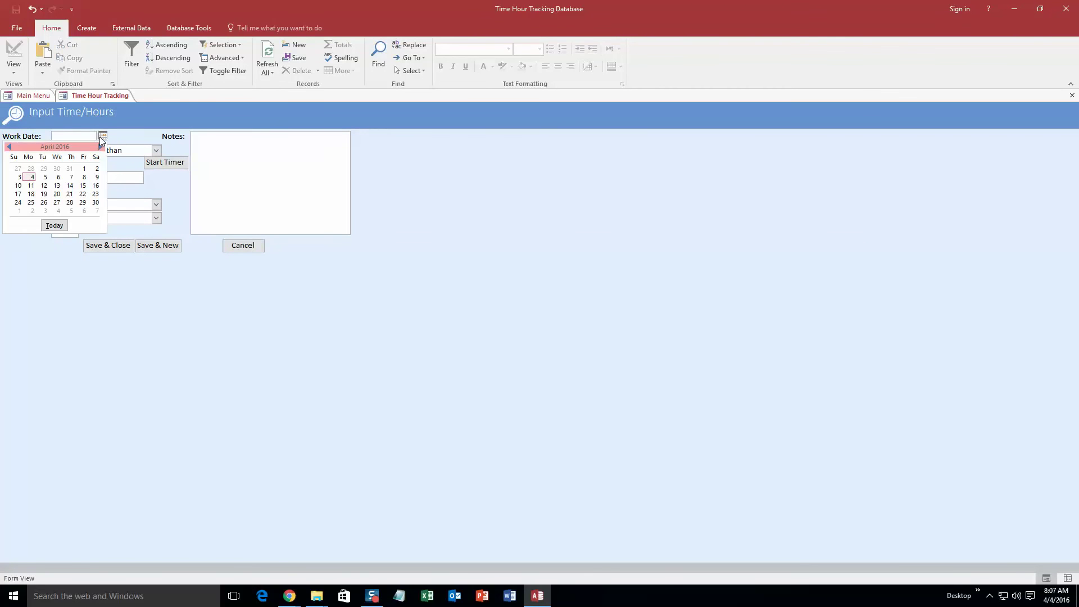
{"action": "left_click", "coordinate": [30, 177]}
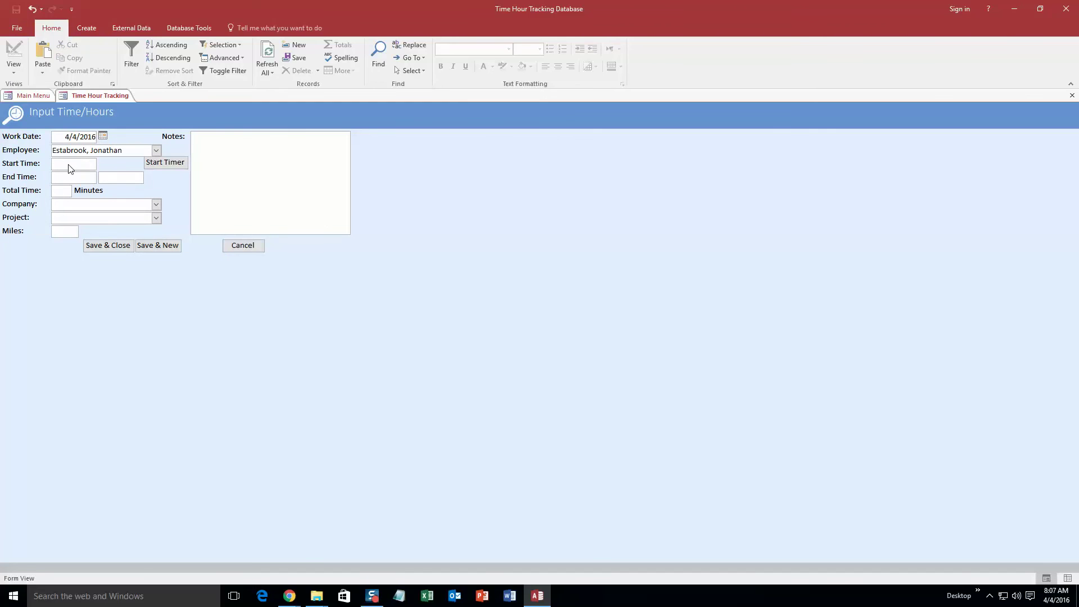
{"action": "left_click", "coordinate": [169, 167]}
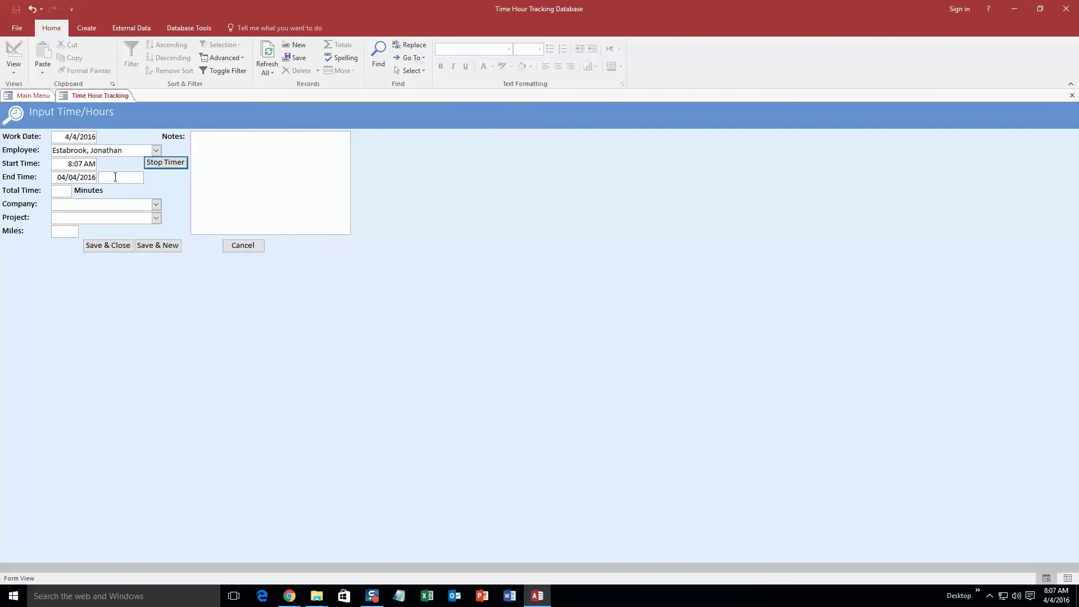
{"action": "left_click", "coordinate": [115, 177]}
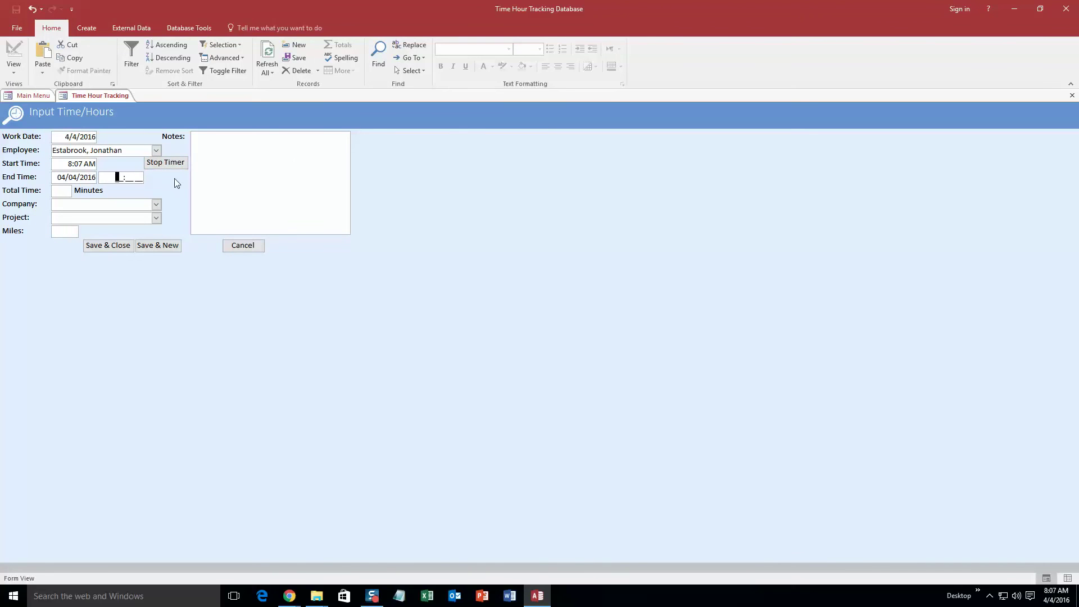
{"action": "left_click", "coordinate": [65, 190]}
Step: Set company to Company 2 and project to Project Company 2, then save and close the entry
{"action": "left_click", "coordinate": [156, 204]}
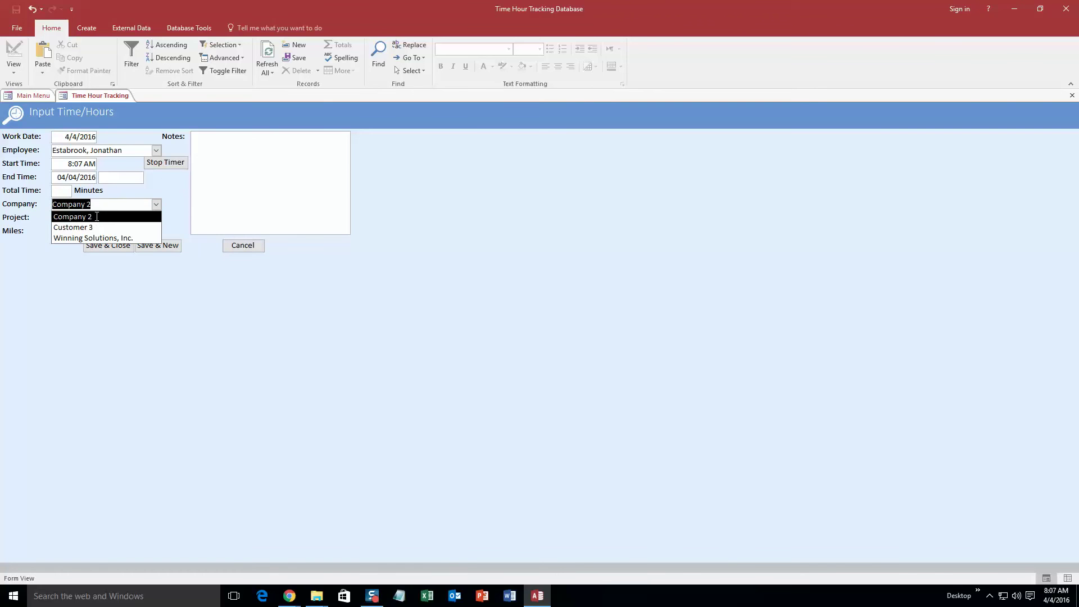
{"action": "left_click", "coordinate": [96, 217]}
{"action": "left_click", "coordinate": [156, 218]}
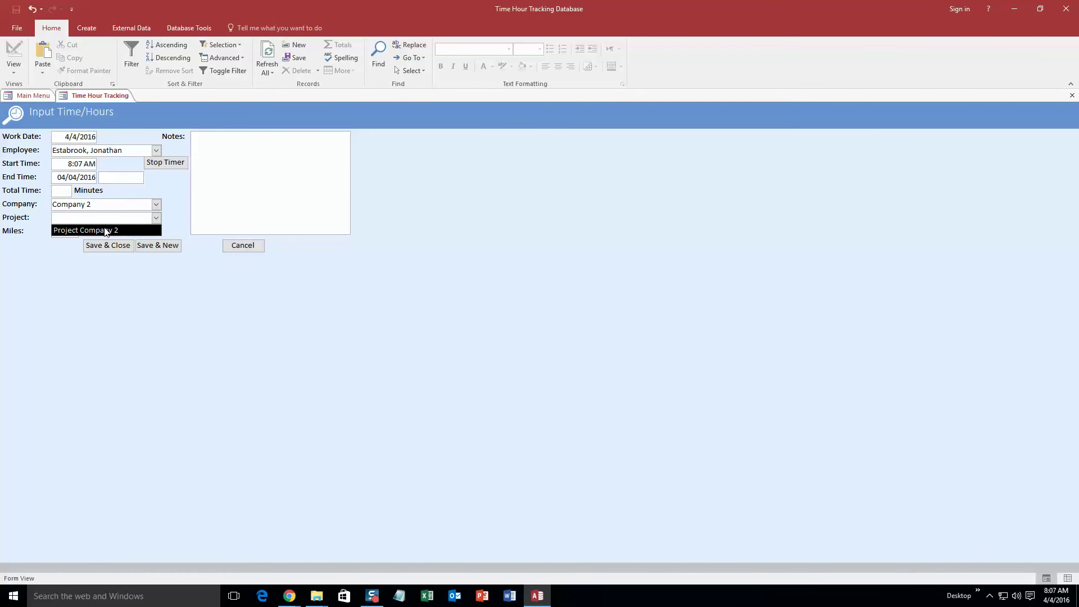
{"action": "left_click", "coordinate": [106, 230]}
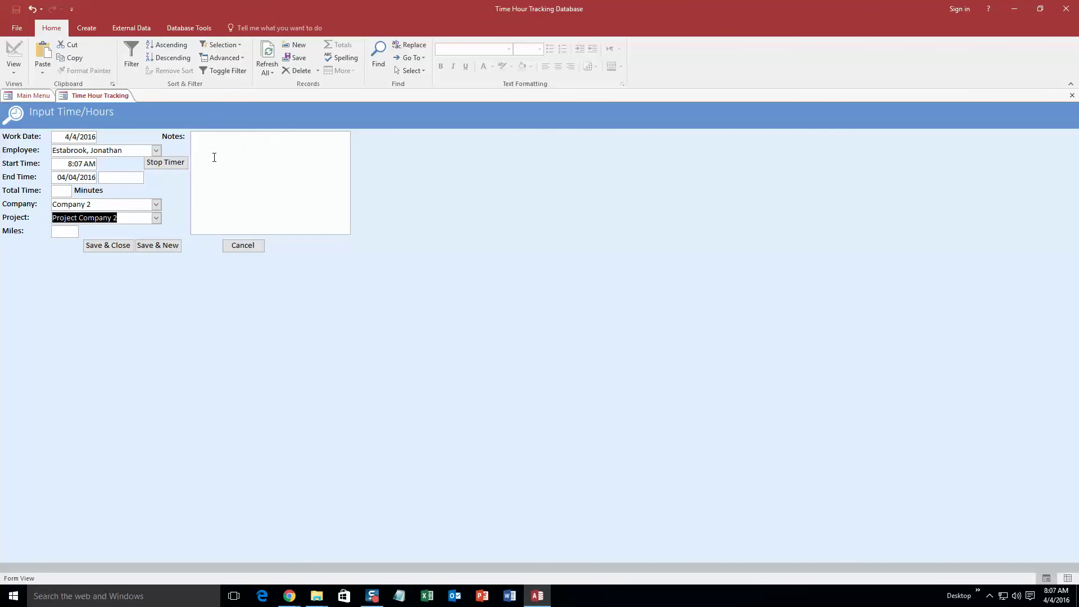
{"action": "left_click", "coordinate": [250, 149]}
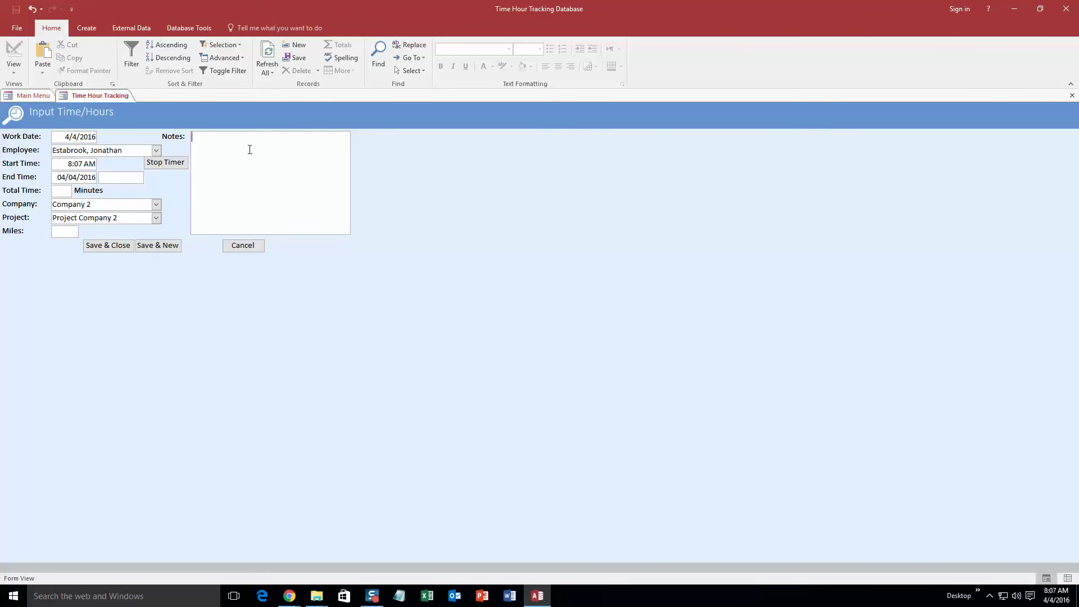
{"action": "left_click", "coordinate": [119, 246]}
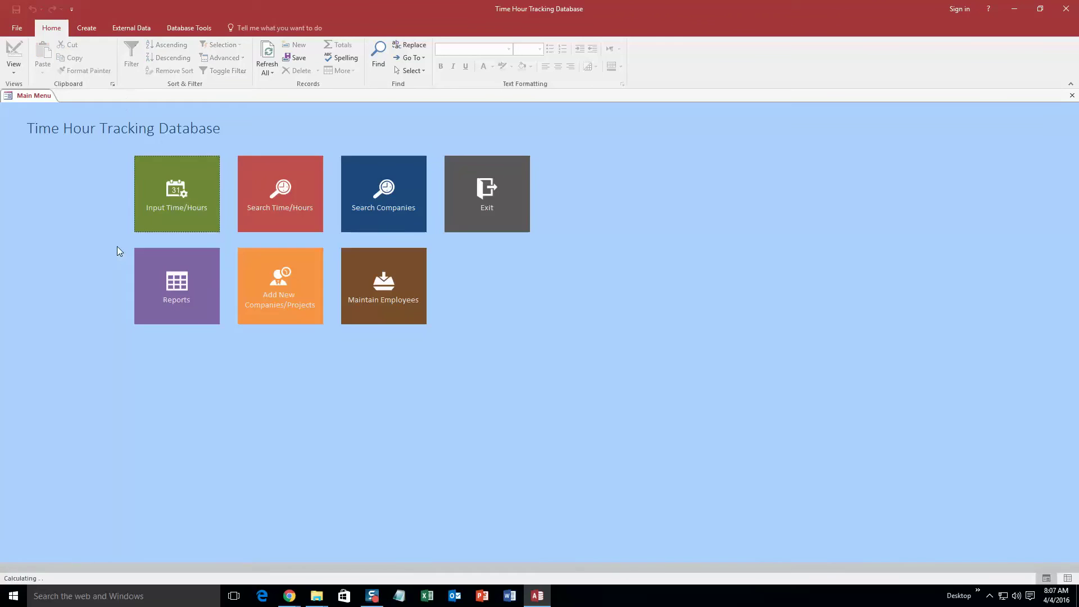
{"action": "left_click", "coordinate": [293, 214]}
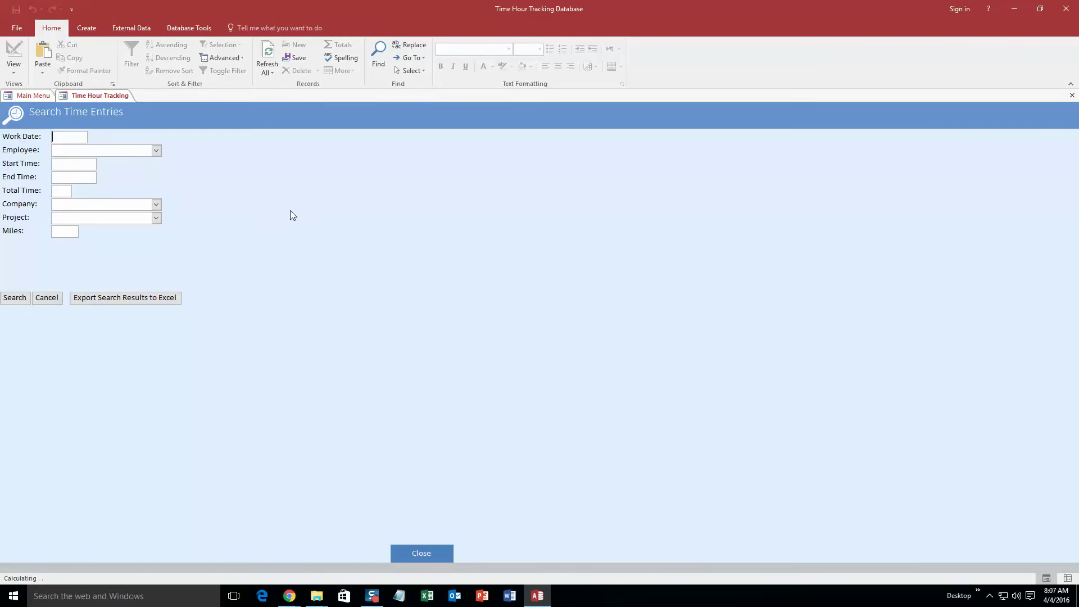
{"action": "left_click", "coordinate": [156, 150]}
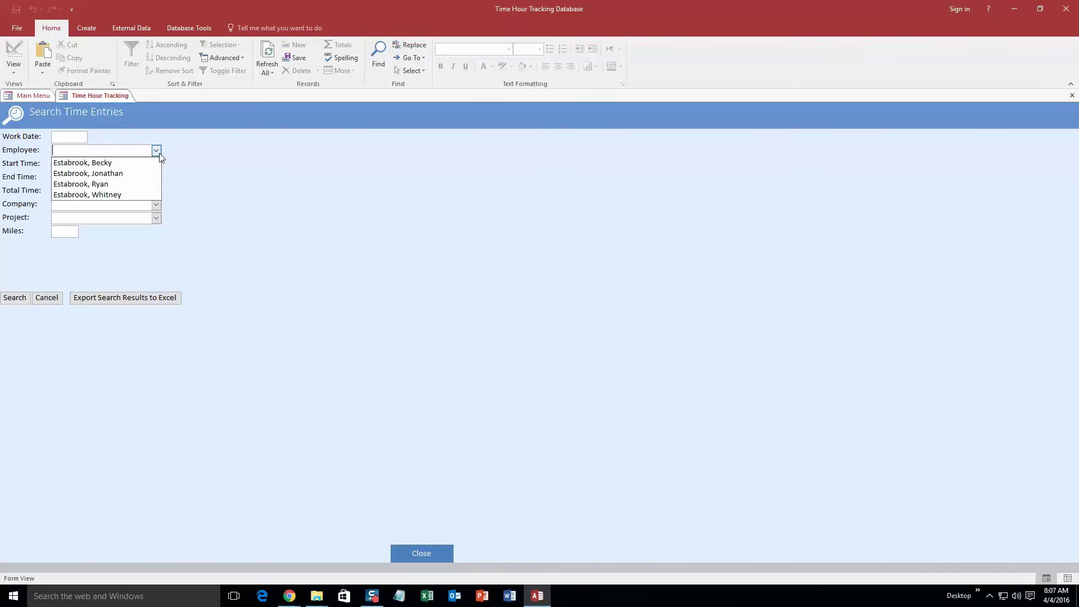
{"action": "left_click", "coordinate": [123, 174]}
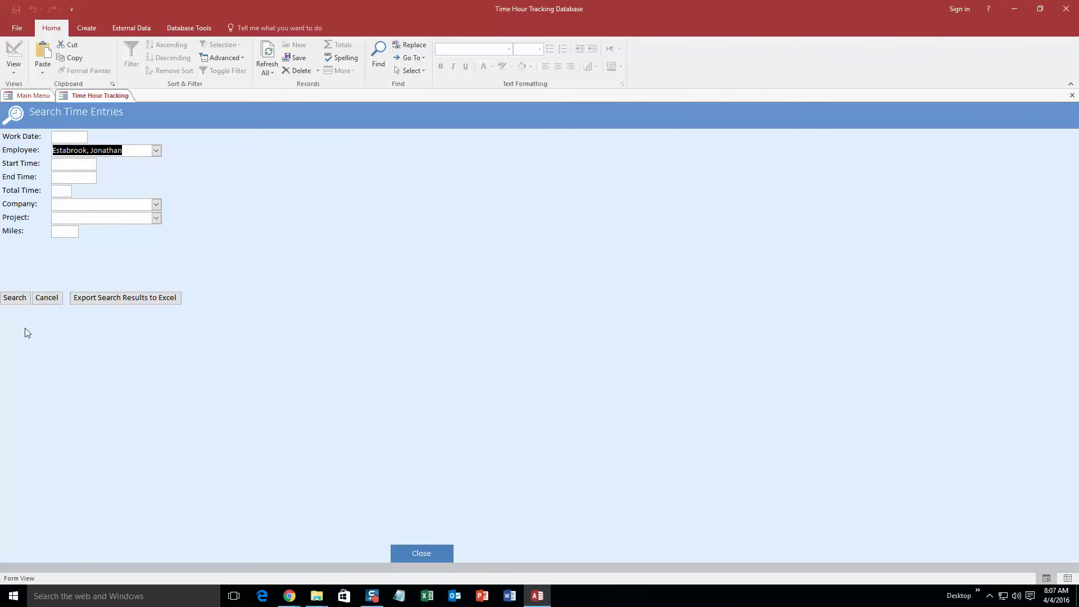
{"action": "left_click", "coordinate": [15, 304]}
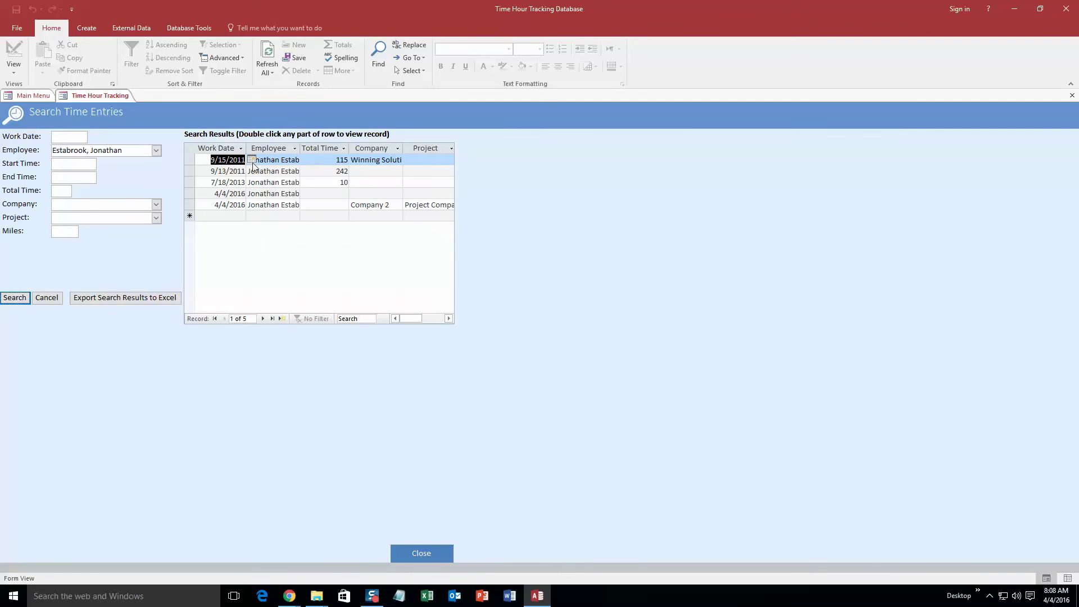
{"action": "left_click", "coordinate": [272, 205]}
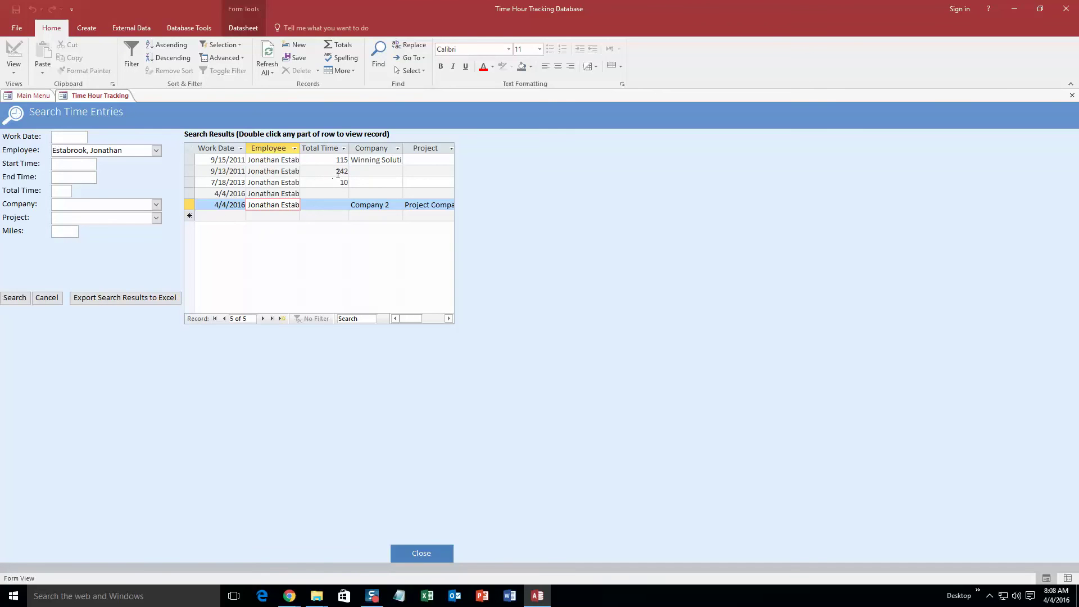
{"action": "double_click", "coordinate": [331, 205]}
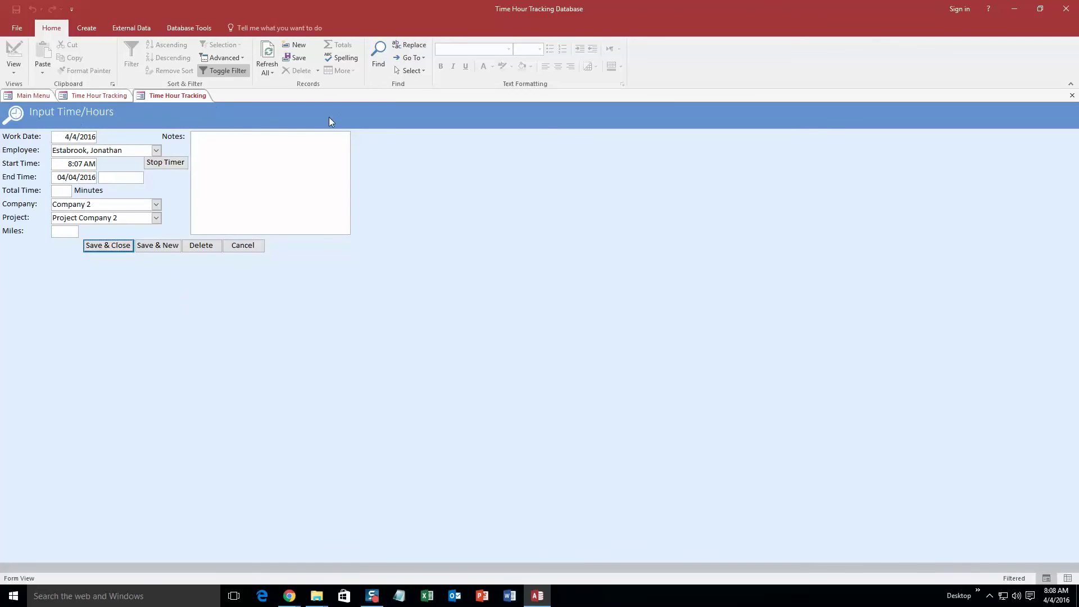
{"action": "left_click", "coordinate": [250, 250]}
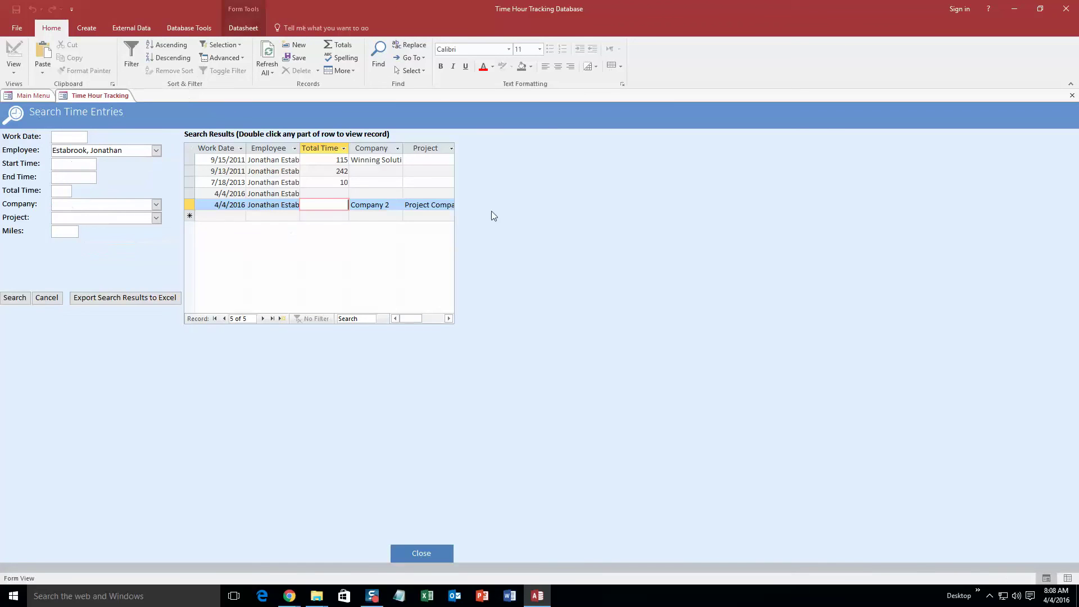
{"action": "left_click", "coordinate": [430, 558]}
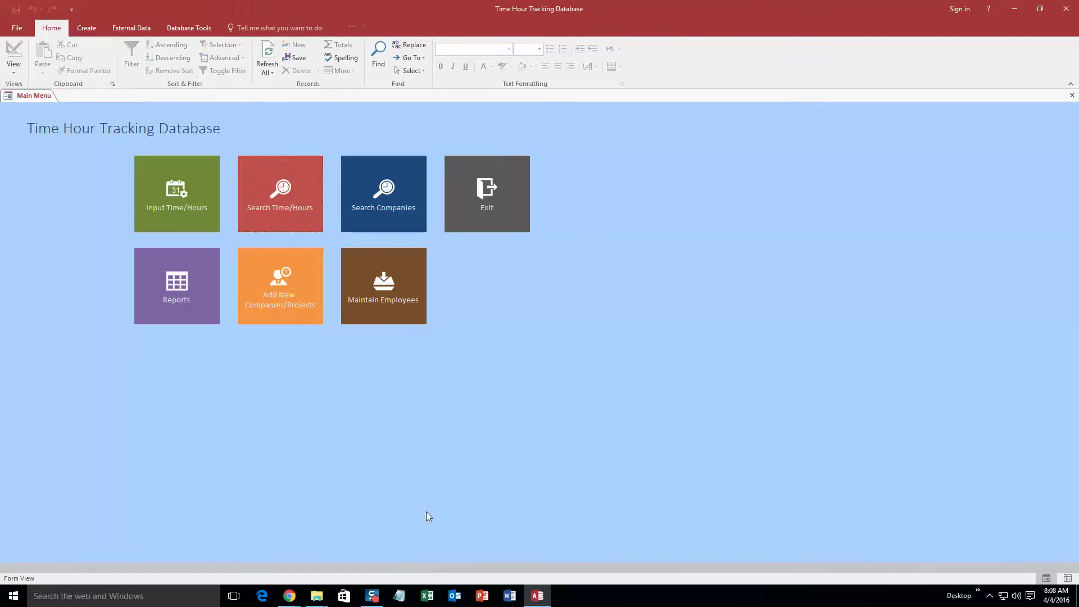
{"action": "left_click", "coordinate": [400, 192]}
{"action": "left_click", "coordinate": [260, 152]}
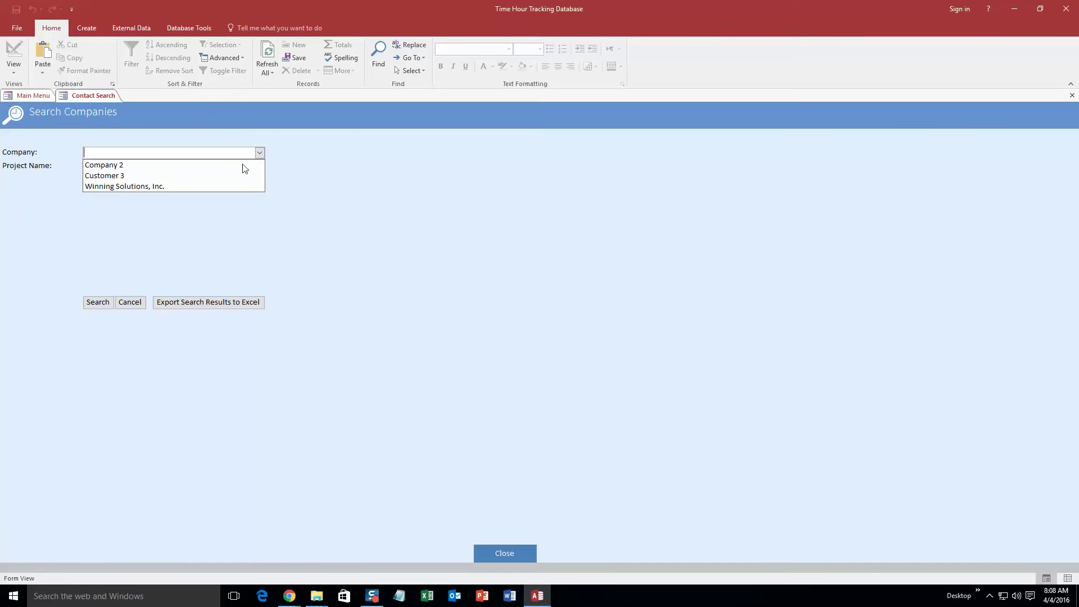
{"action": "left_click", "coordinate": [242, 161]}
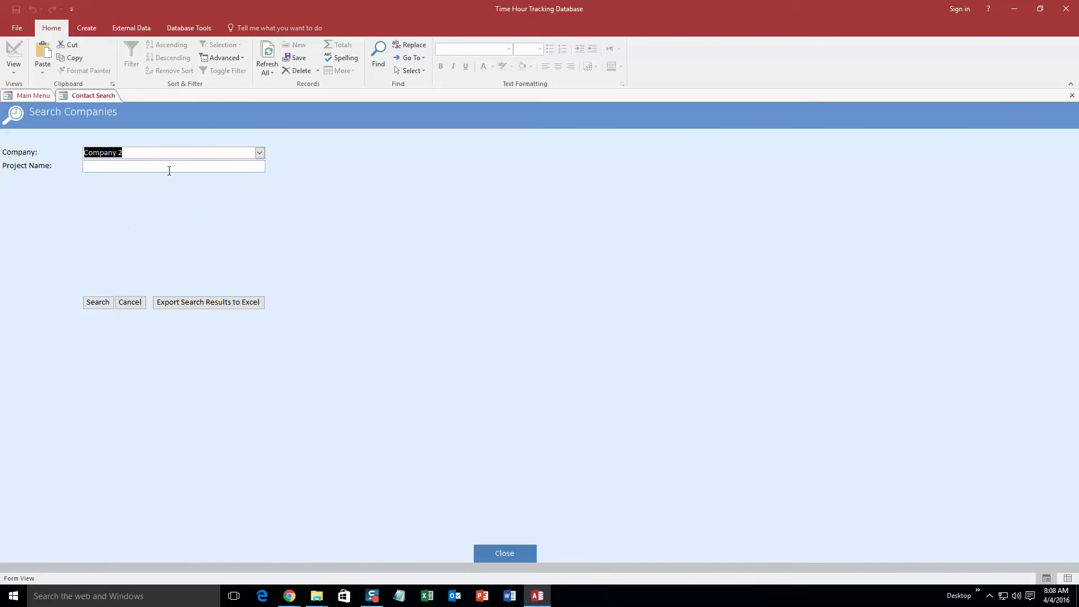
{"action": "left_click", "coordinate": [106, 304]}
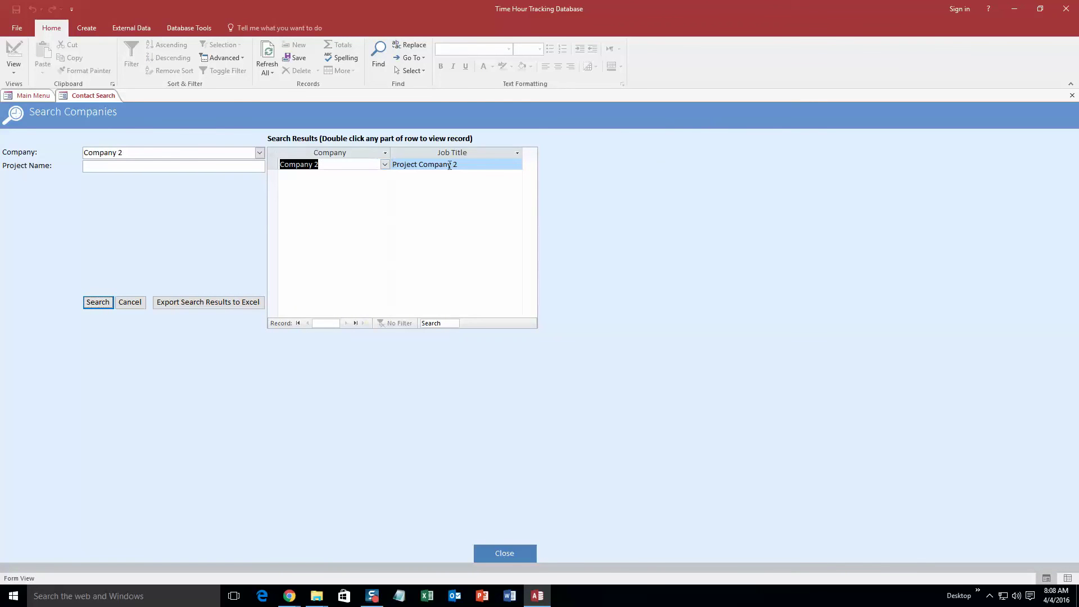
{"action": "right_click", "coordinate": [104, 97]}
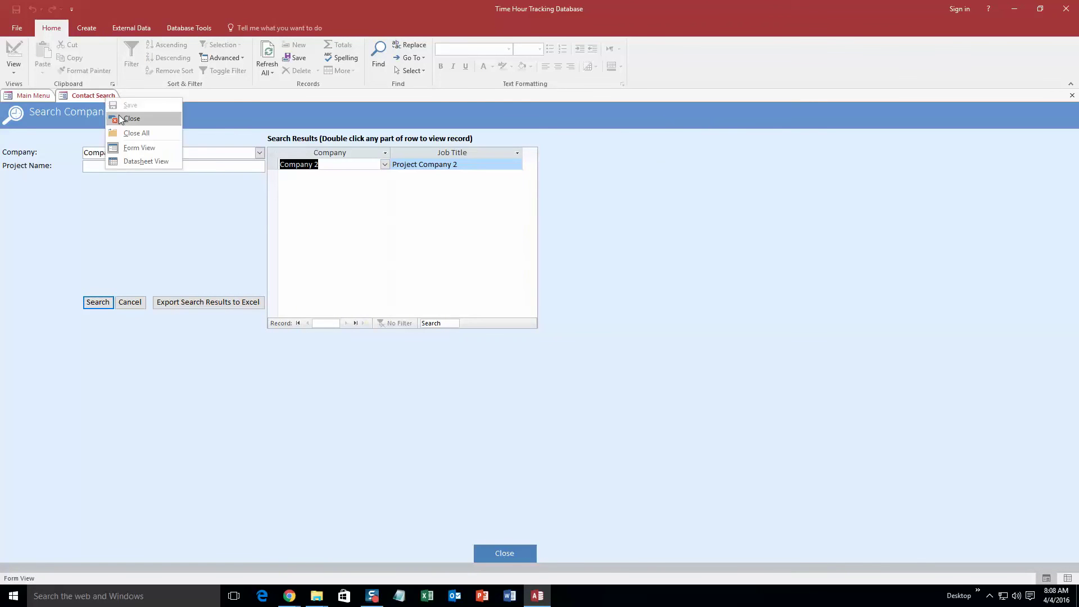
{"action": "left_click", "coordinate": [123, 130]}
{"action": "left_click", "coordinate": [380, 308]}
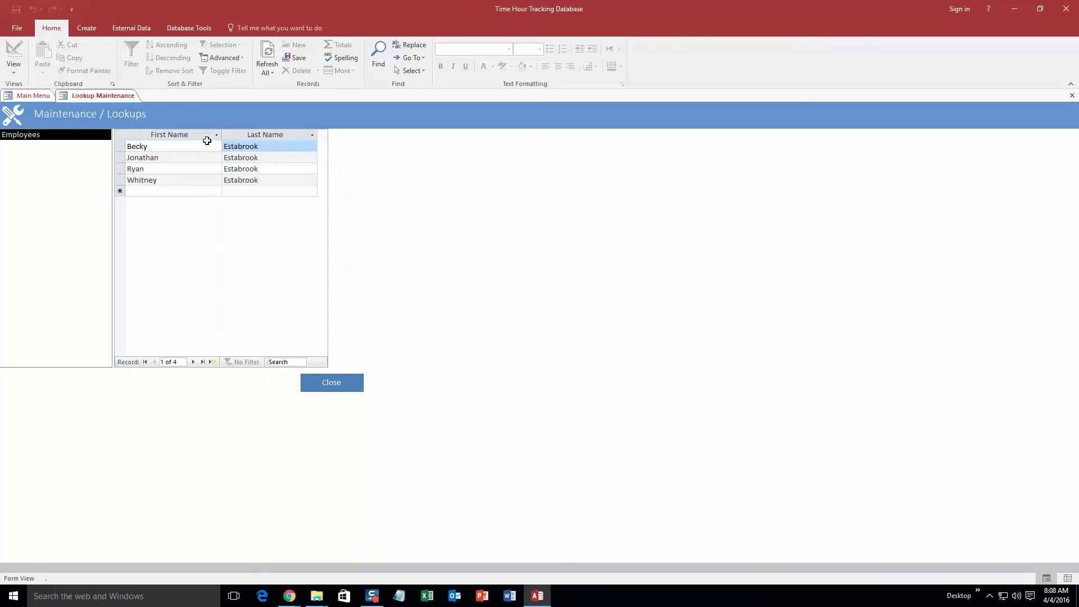
{"action": "left_click", "coordinate": [337, 382]}
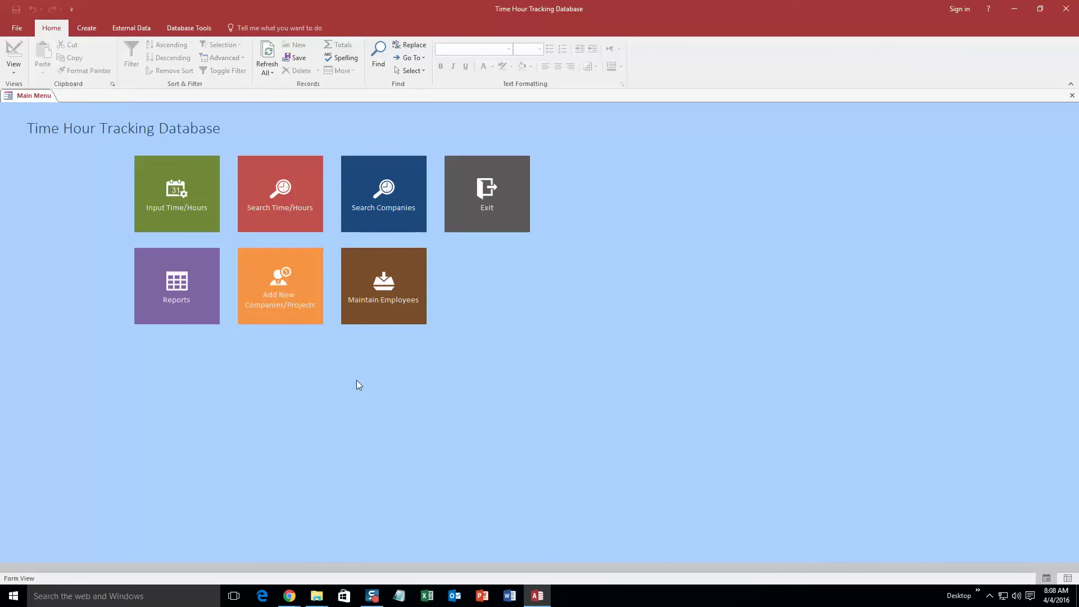
{"action": "left_click", "coordinate": [290, 284]}
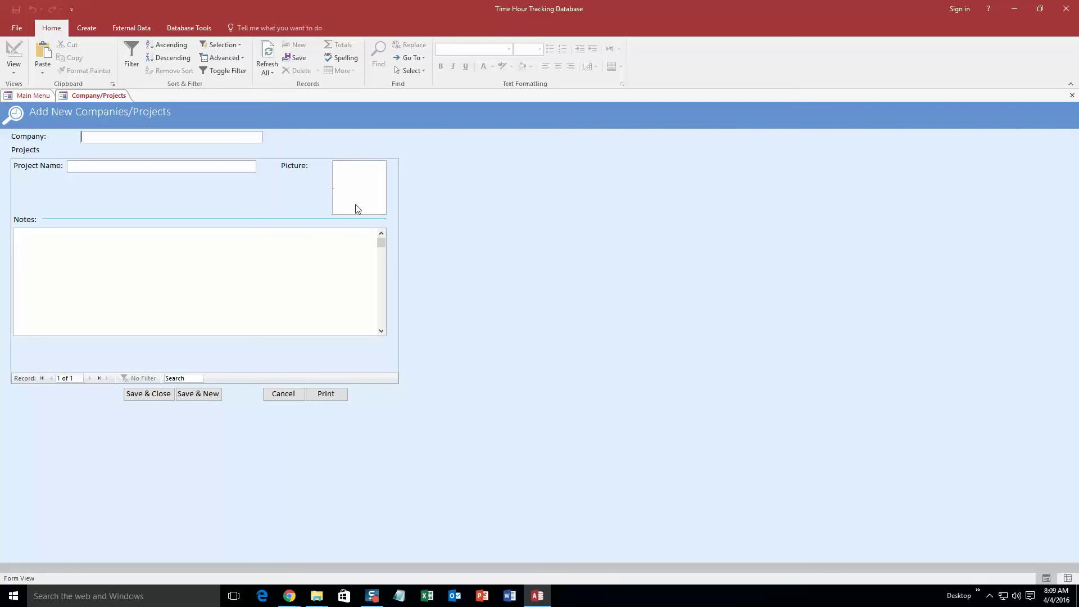
{"action": "left_click", "coordinate": [282, 394]}
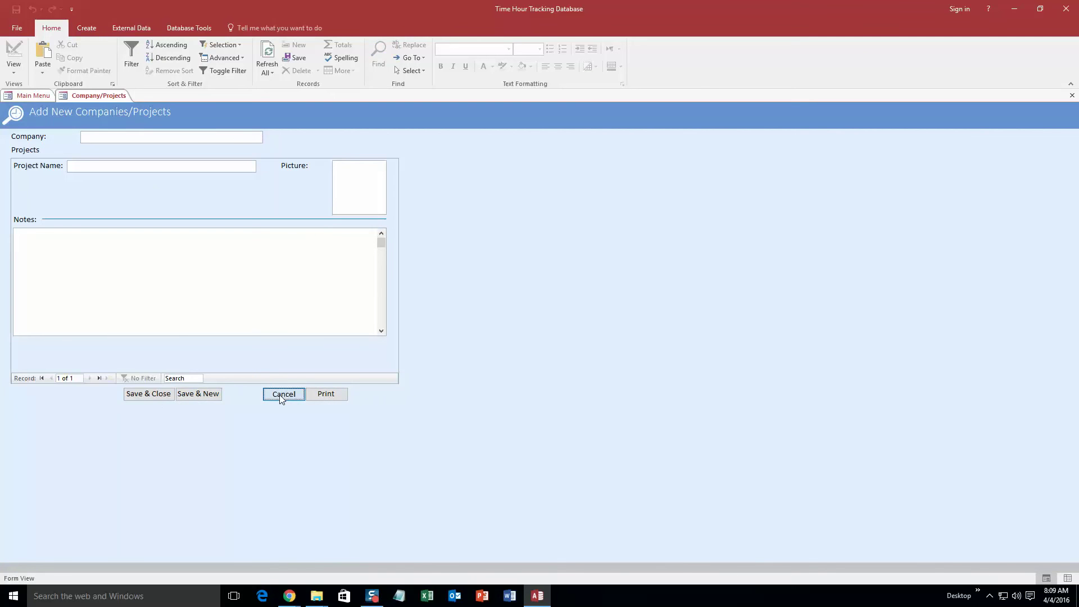